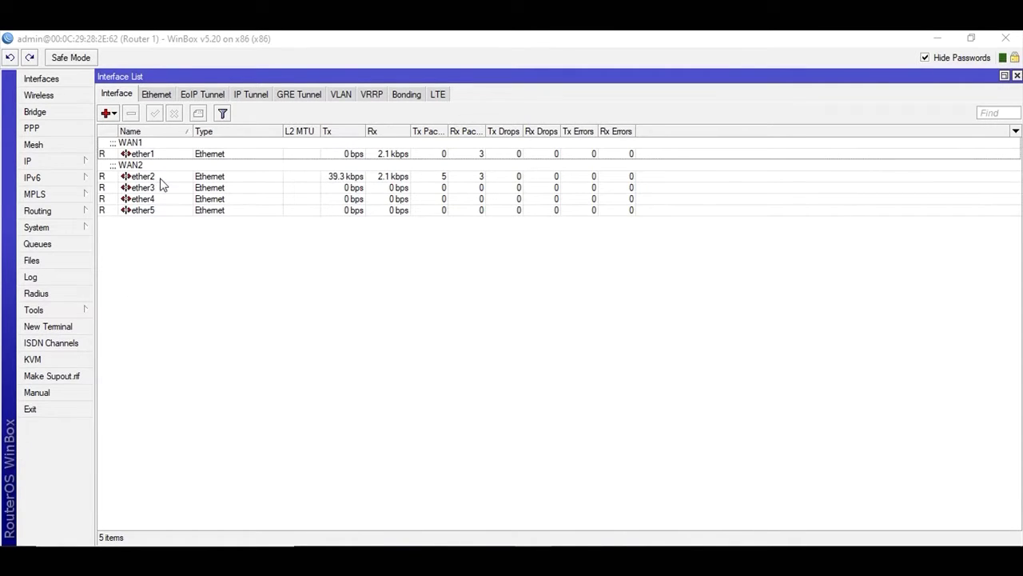
Check the router's IP addresses and DHCP client leases, then close both lists
click(79, 163)
click(132, 196)
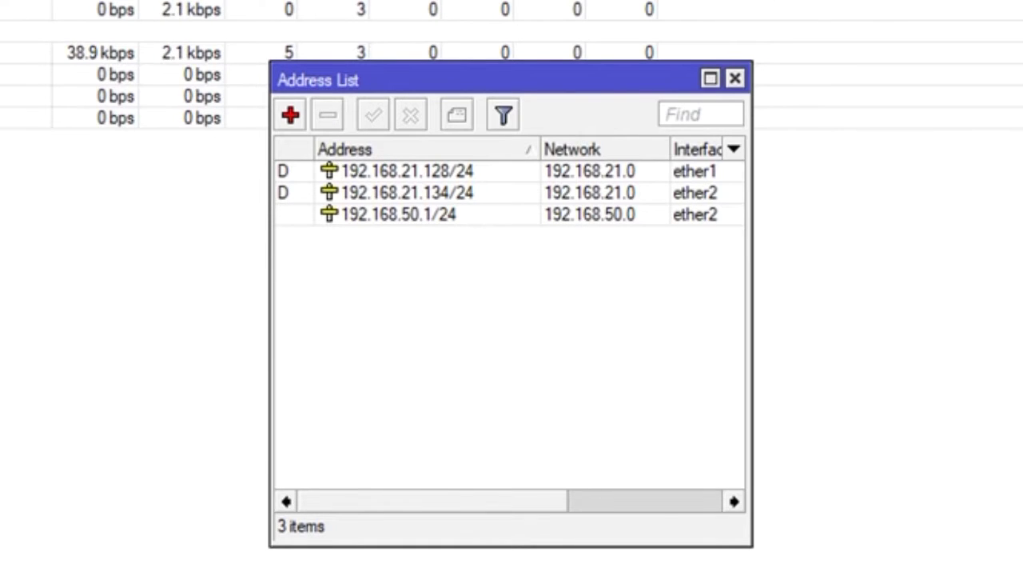
click(27, 161)
click(135, 214)
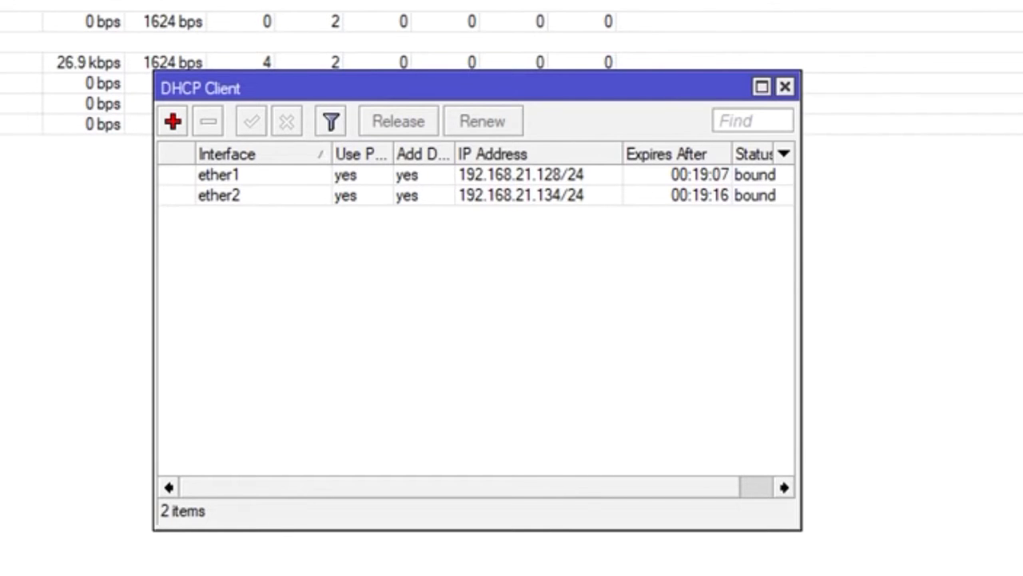
click(785, 88)
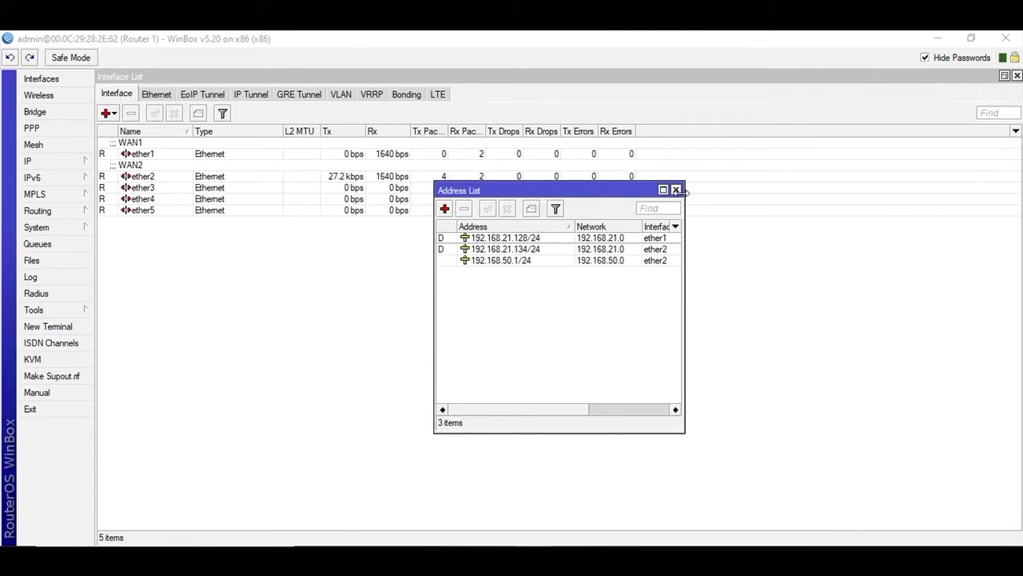
click(676, 190)
Review the DNS server settings and close them with OK
click(58, 160)
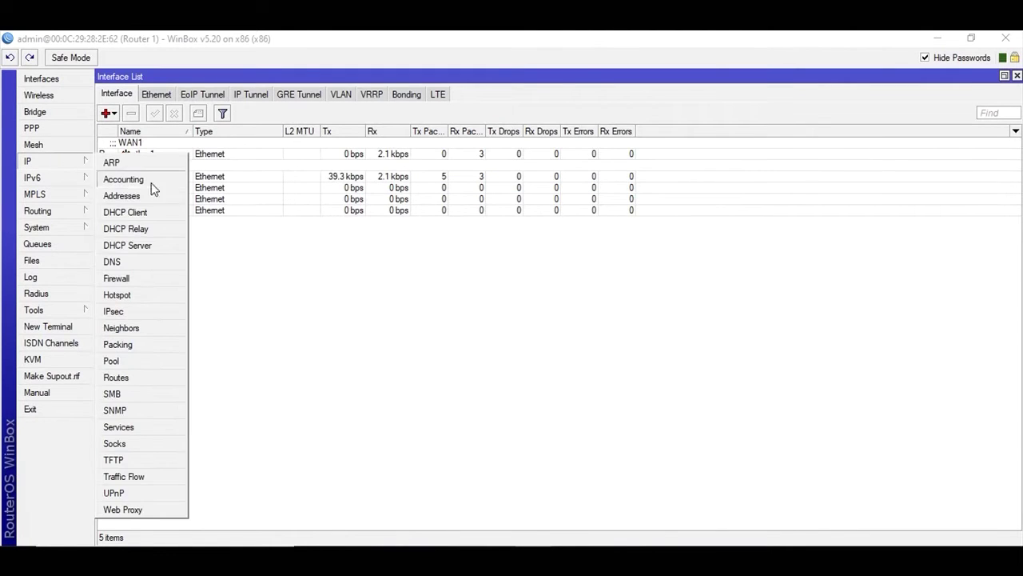
click(148, 262)
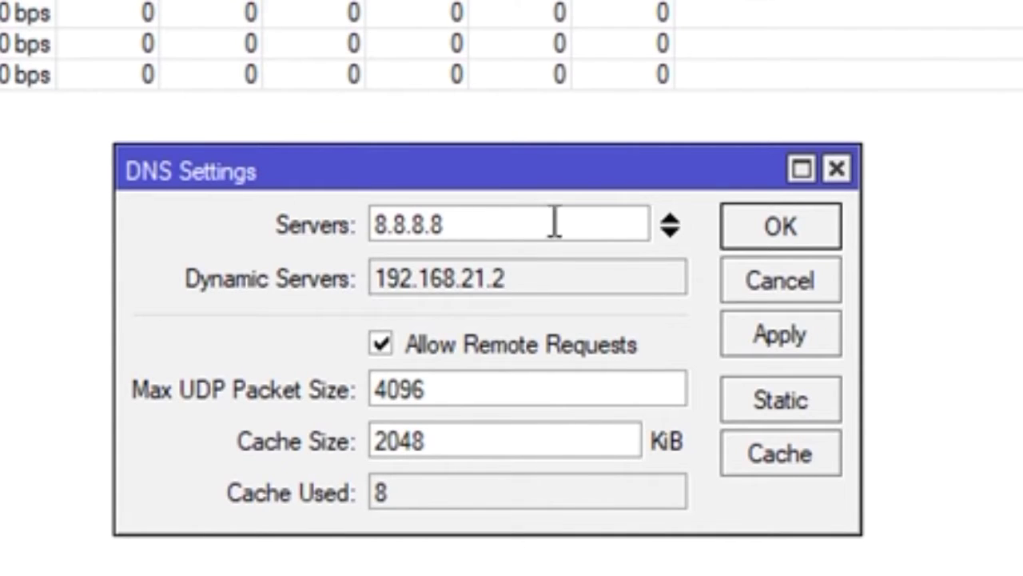
click(791, 228)
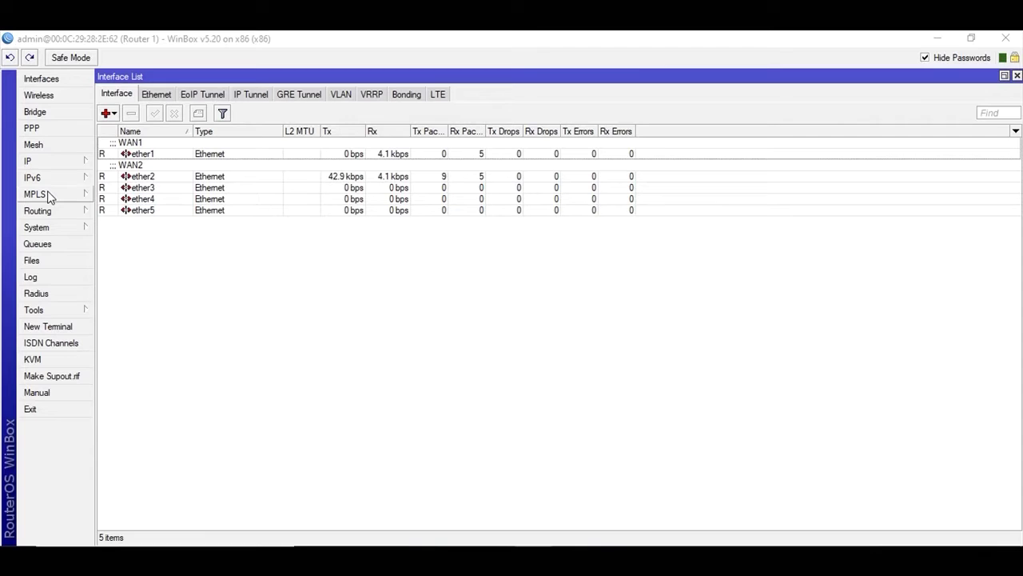
click(58, 165)
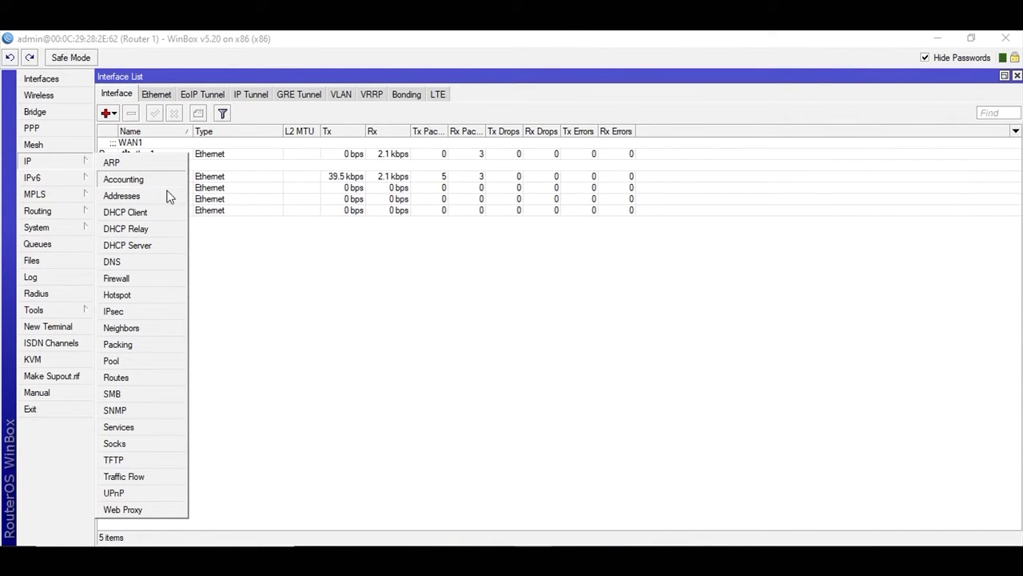
Review the srcnat masquerade rules for ether1 and ether2, then view the empty Mangle list
click(170, 281)
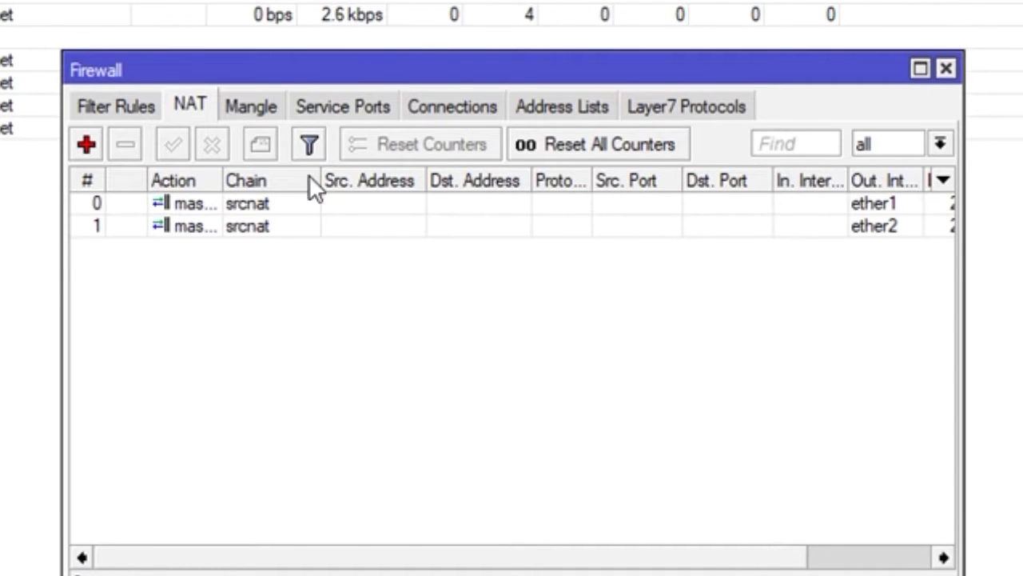
drag(743, 555, 704, 560)
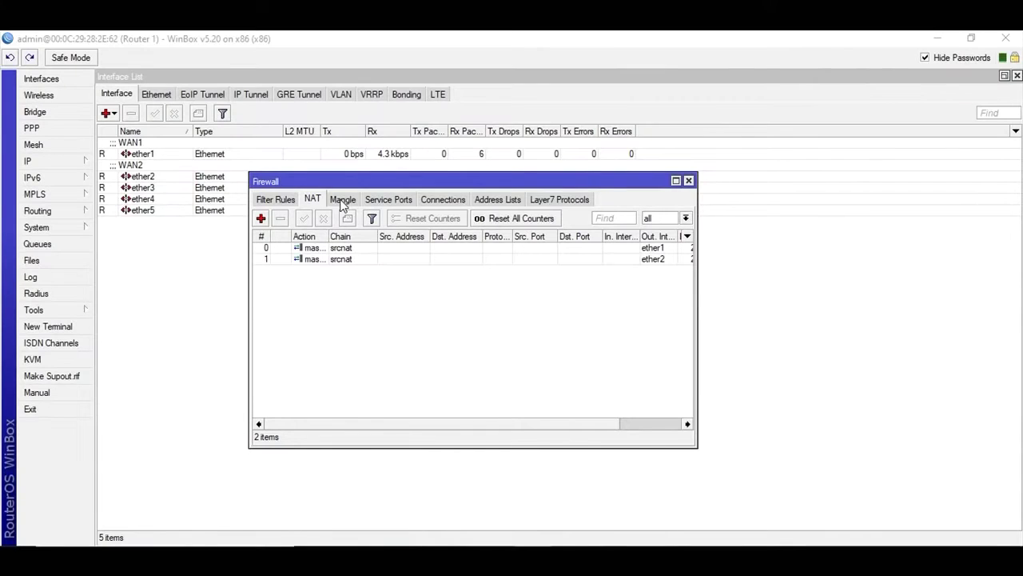
click(342, 201)
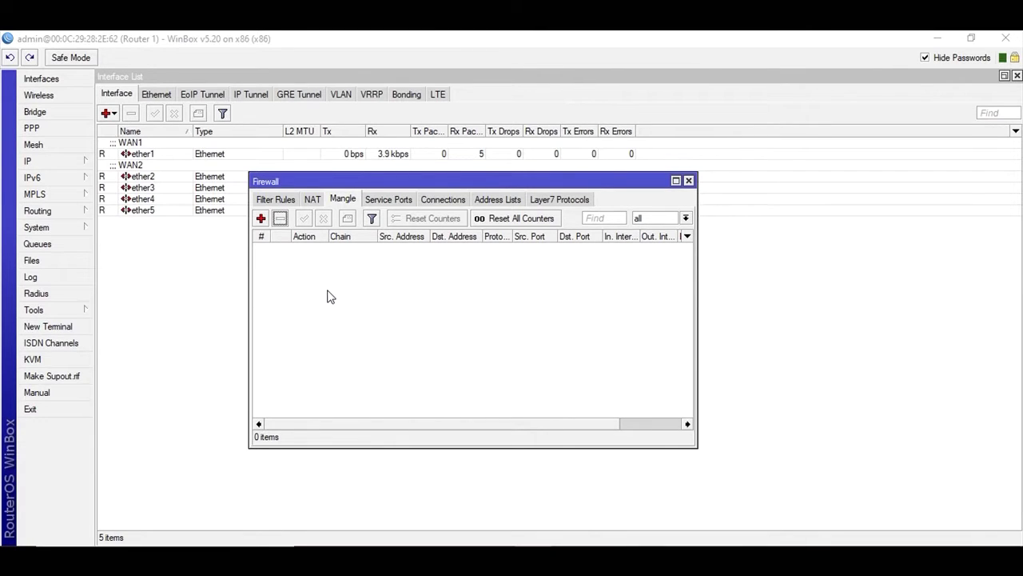
Start a new mangle rule matching new connections arriving on ether3
click(263, 222)
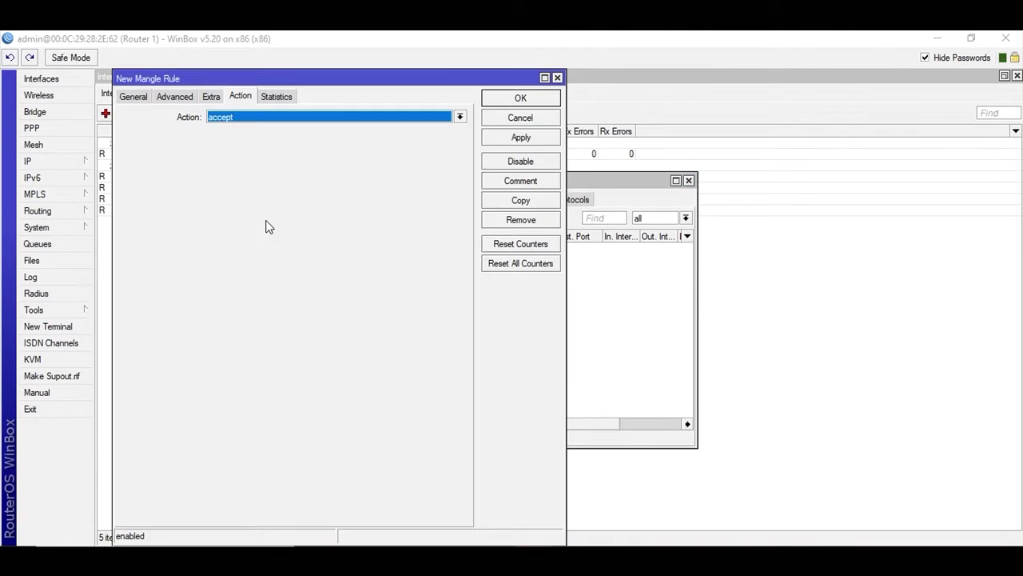
click(131, 97)
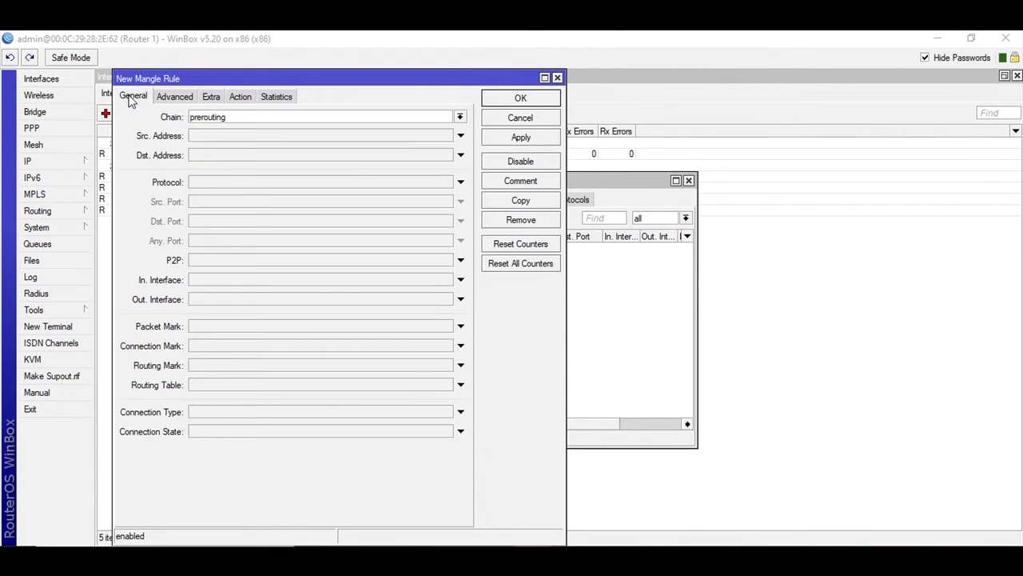
click(202, 116)
click(260, 282)
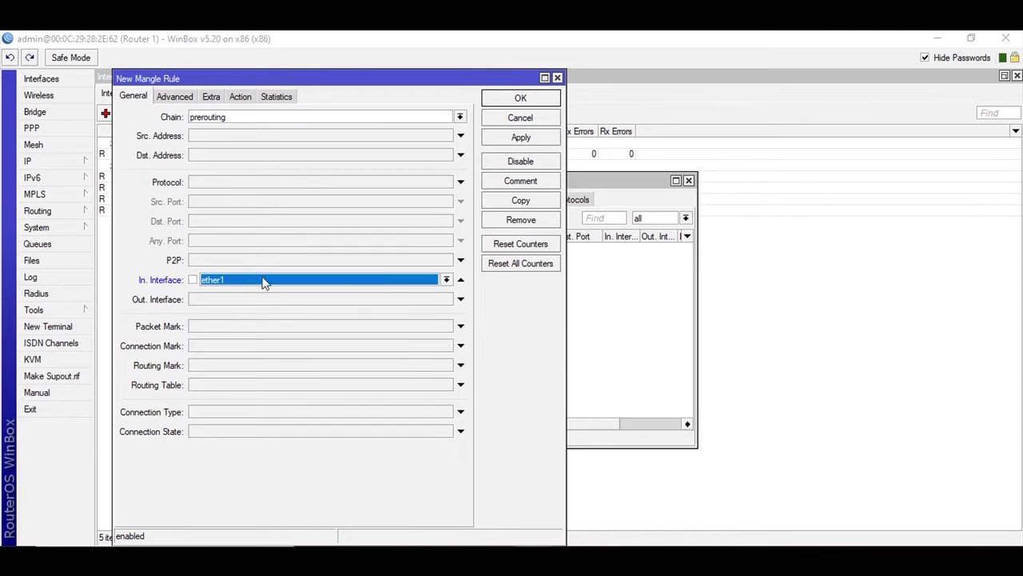
click(445, 282)
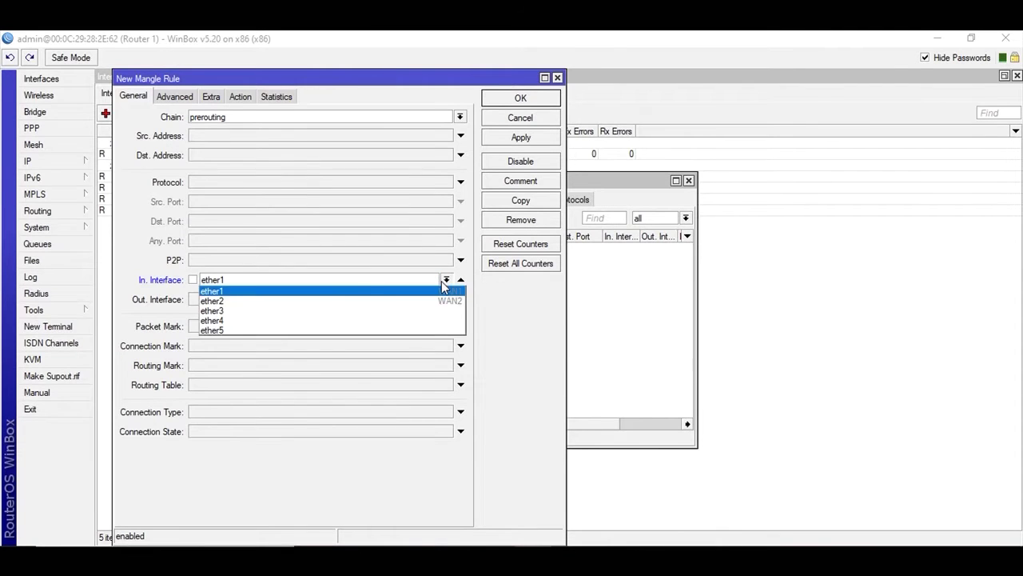
click(224, 312)
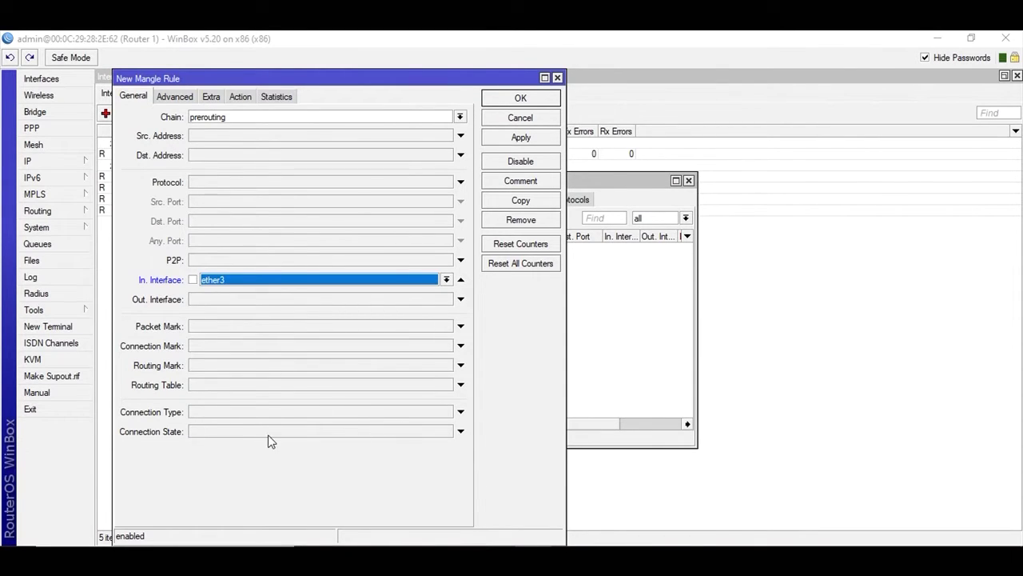
click(424, 434)
click(446, 431)
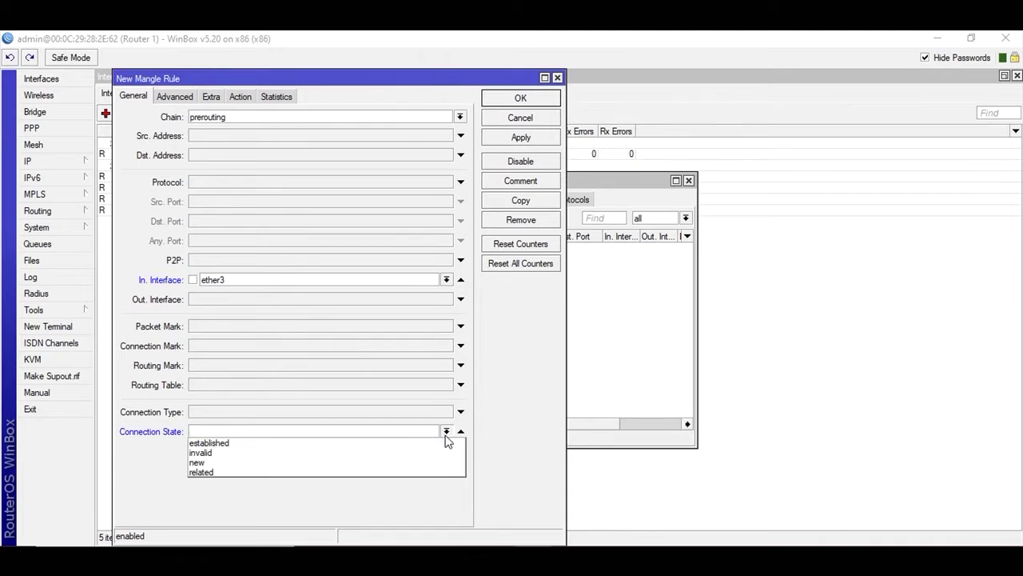
click(321, 462)
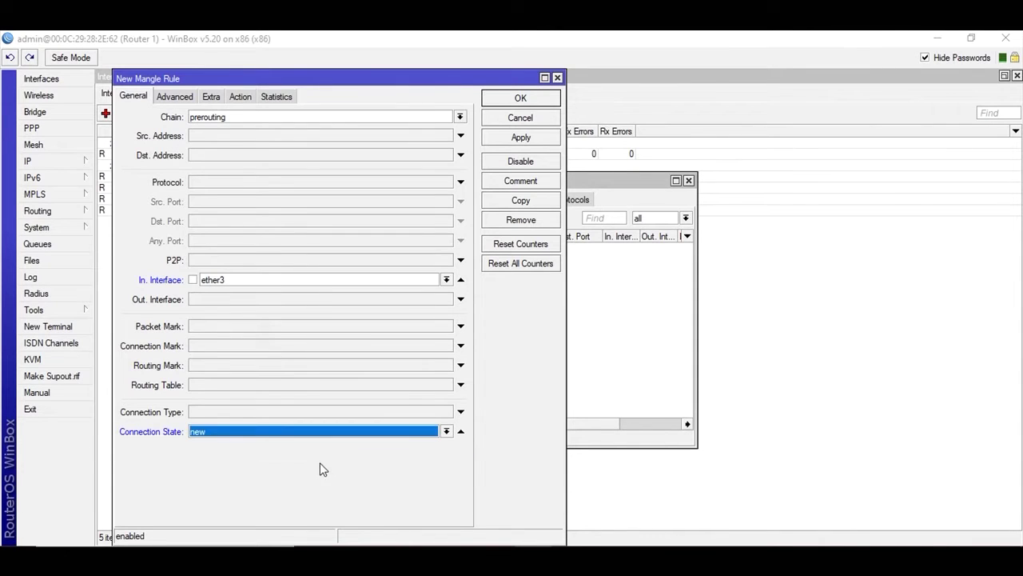
Set the rule's Nth matcher to every 2, packet 1
click(211, 98)
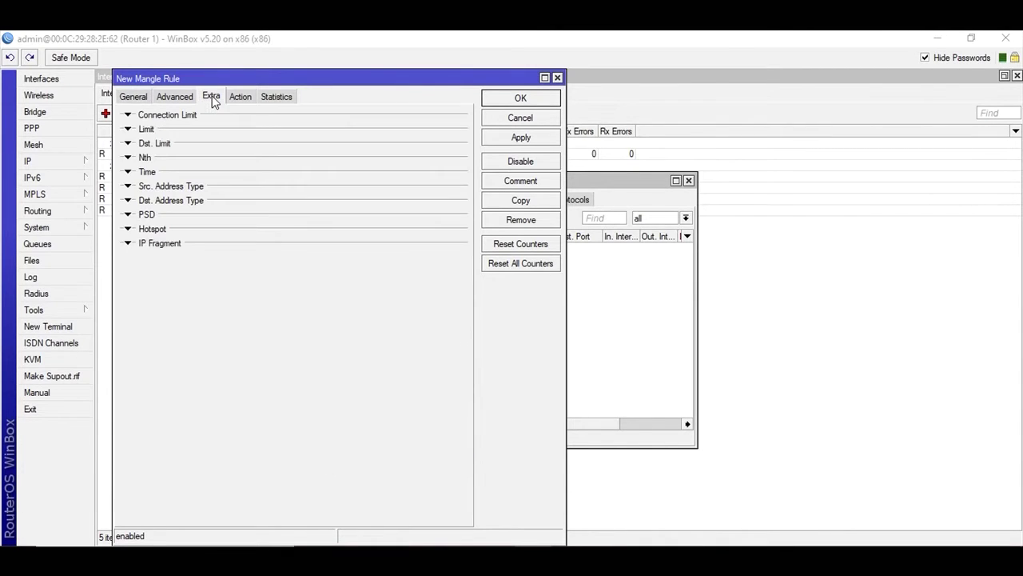
click(128, 159)
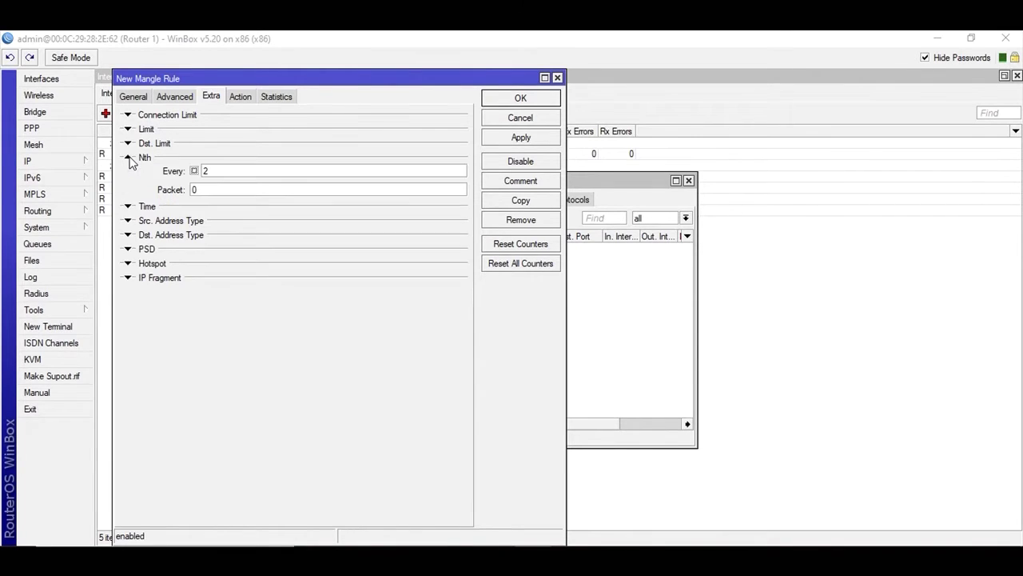
double_click(195, 190)
text(1)
Set the action to mark connection with mark mark_con1 and apply the rule
click(238, 97)
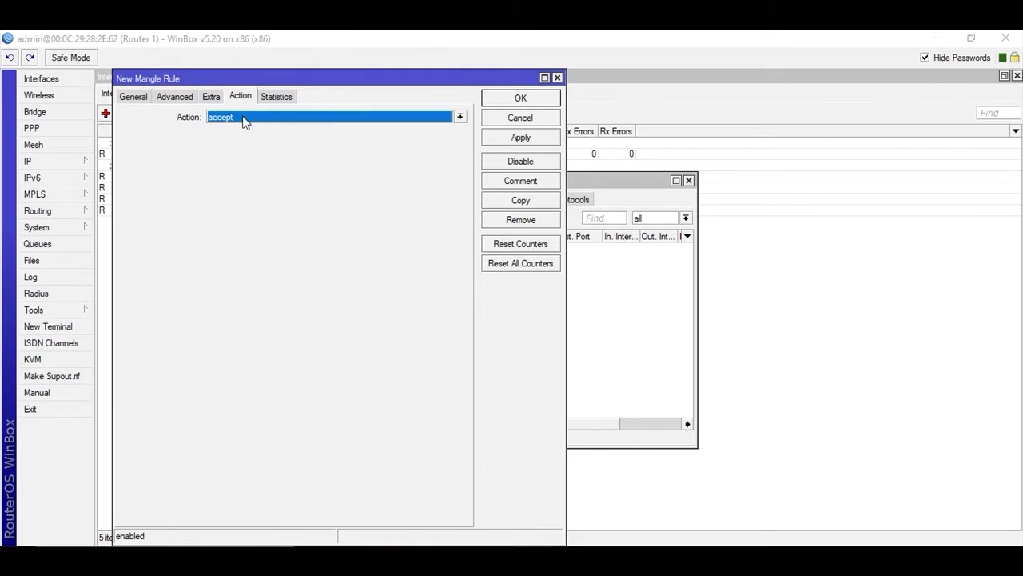
click(244, 117)
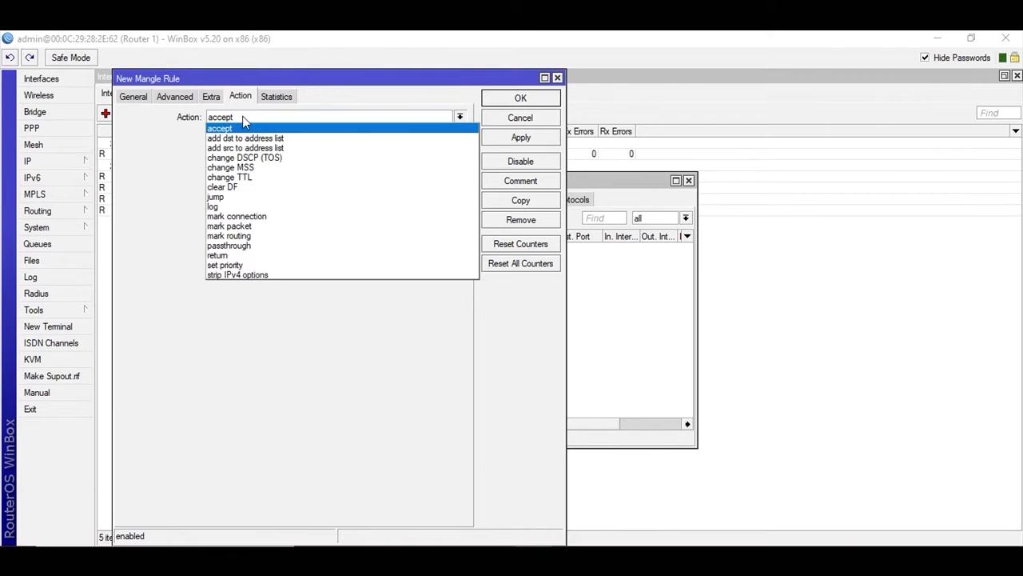
click(259, 219)
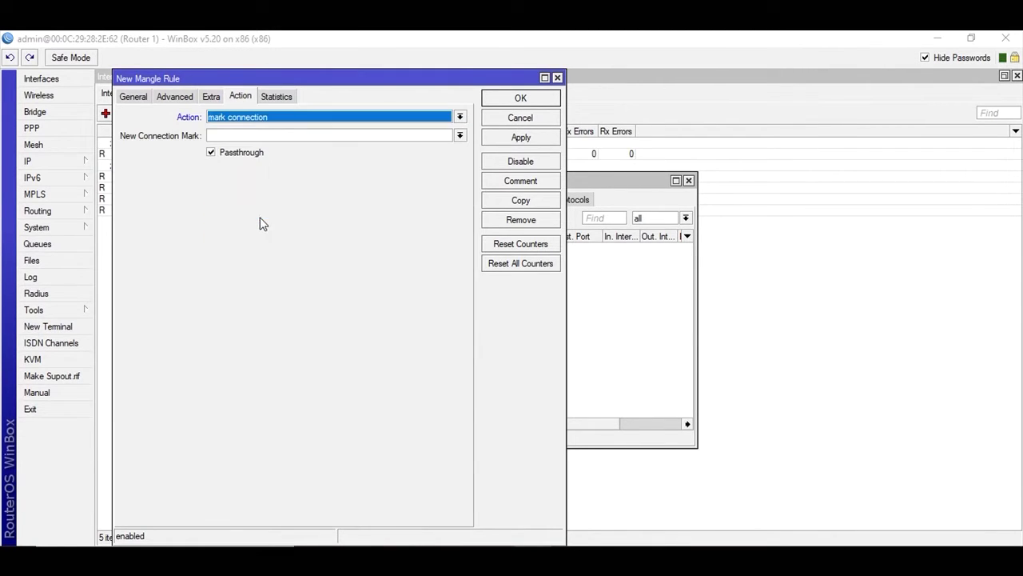
click(246, 136)
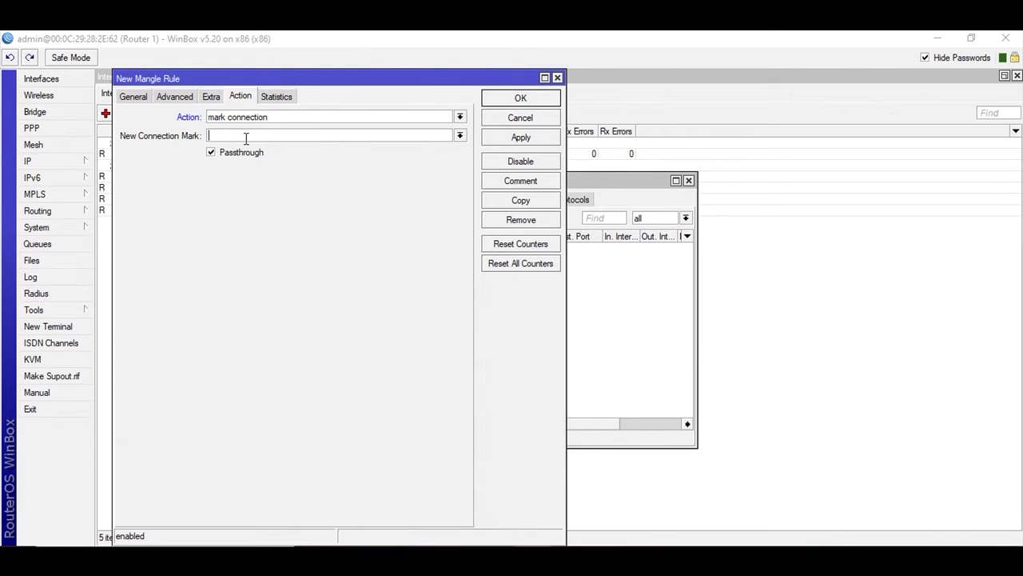
text(mark_con1)
click(514, 142)
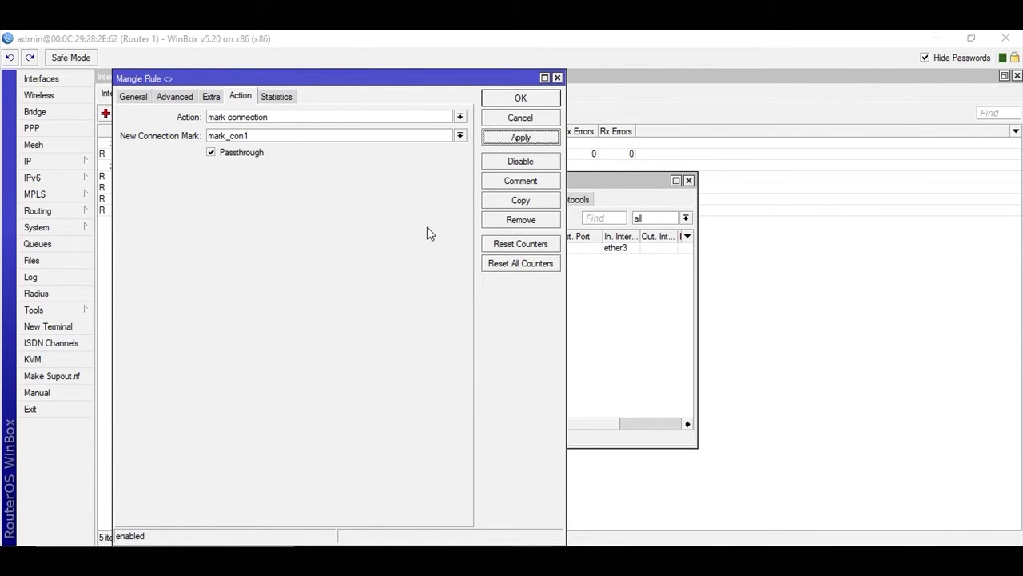
Duplicate the rule with Nth packet 2 and connection mark mark_con2, then apply and close
click(496, 204)
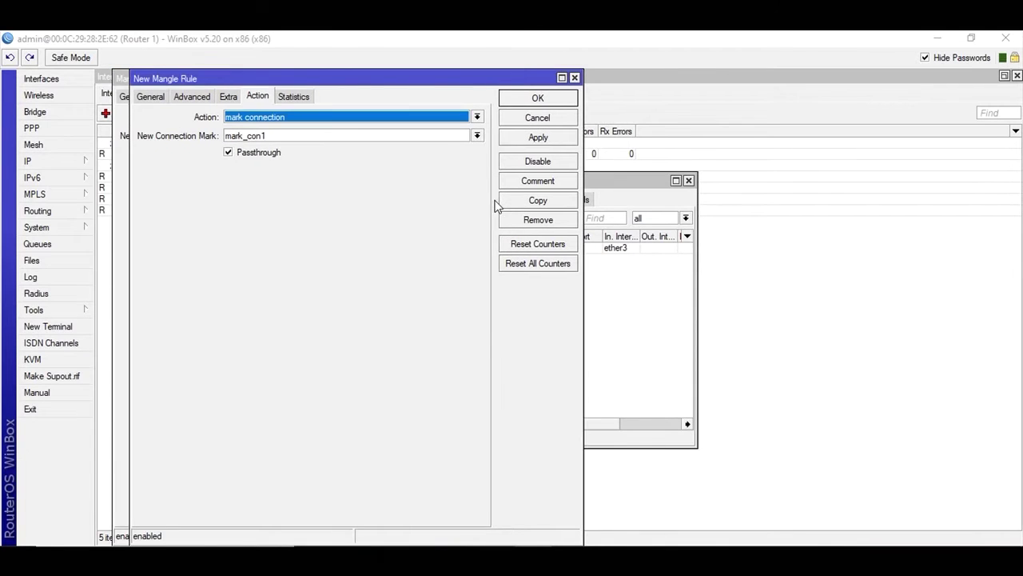
click(140, 99)
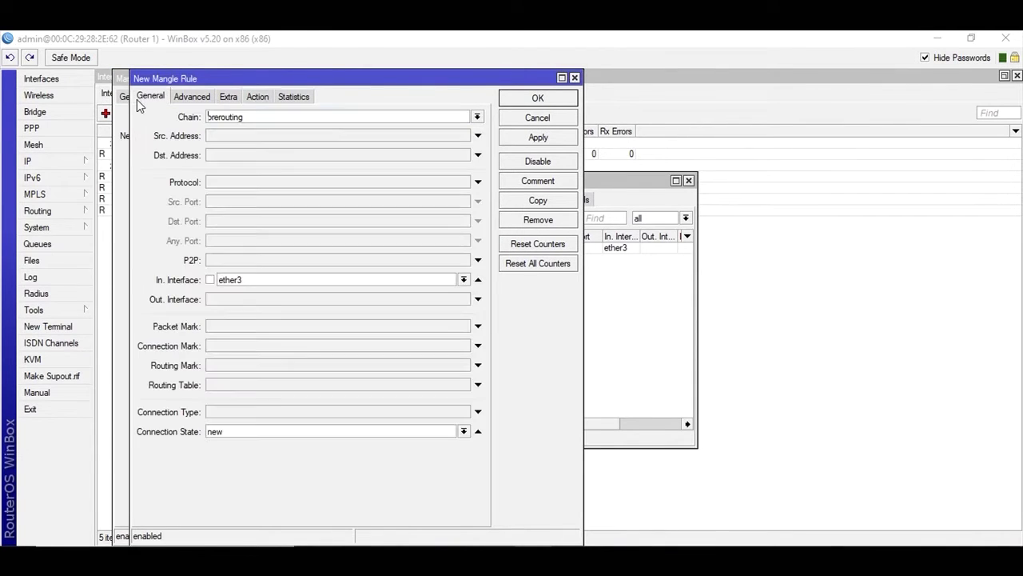
click(193, 97)
click(228, 96)
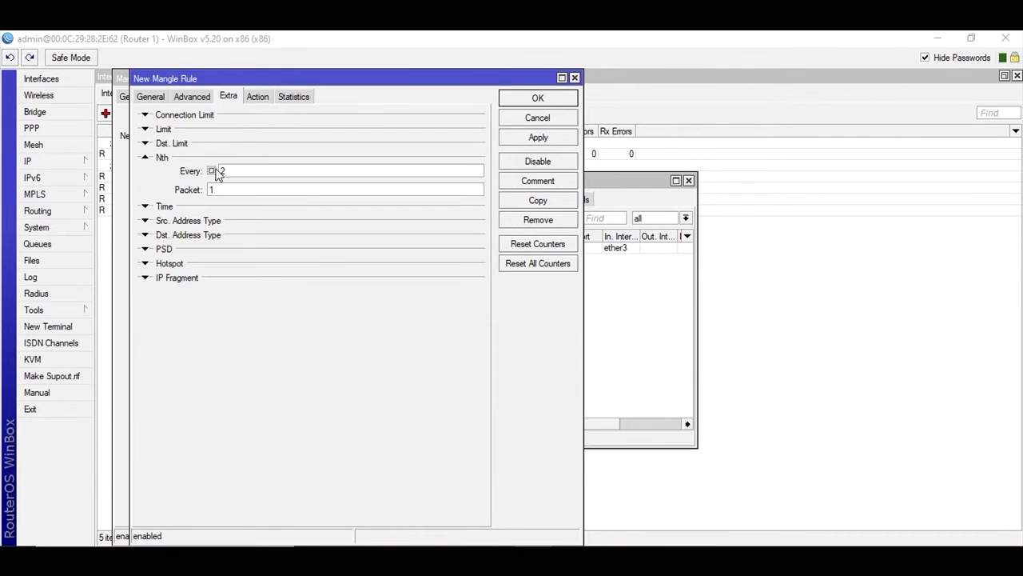
click(224, 189)
text(2)
click(251, 97)
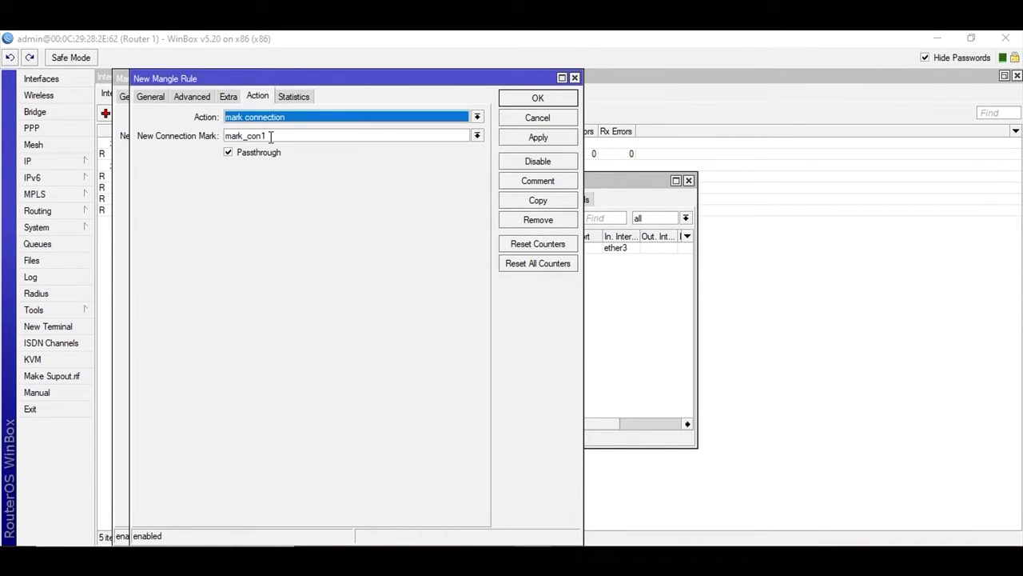
click(271, 136)
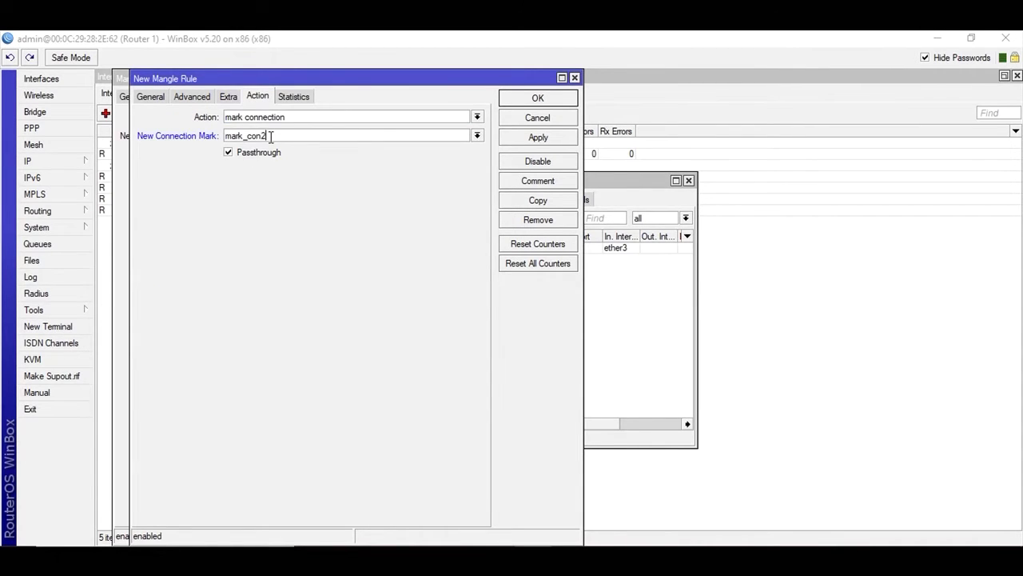
click(539, 138)
click(538, 98)
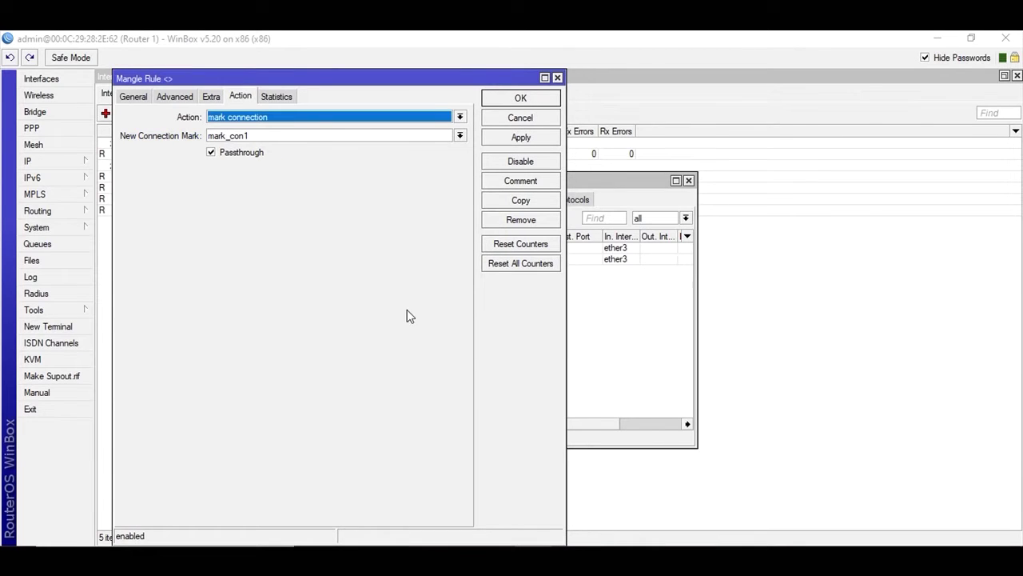
click(521, 98)
Start a new mangle rule matching ether3 connections carrying connection mark mark_con1
click(258, 208)
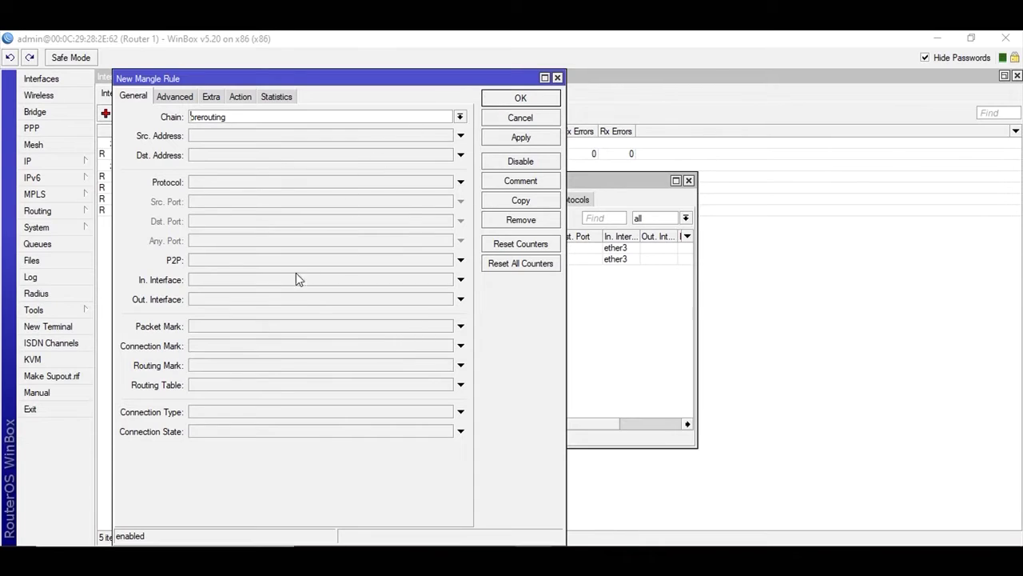
click(461, 279)
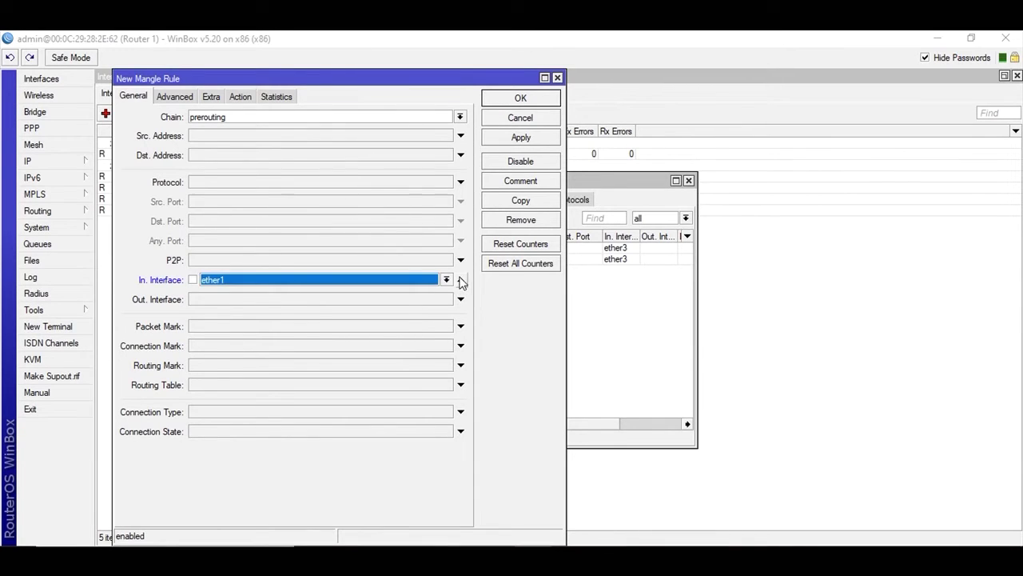
click(446, 279)
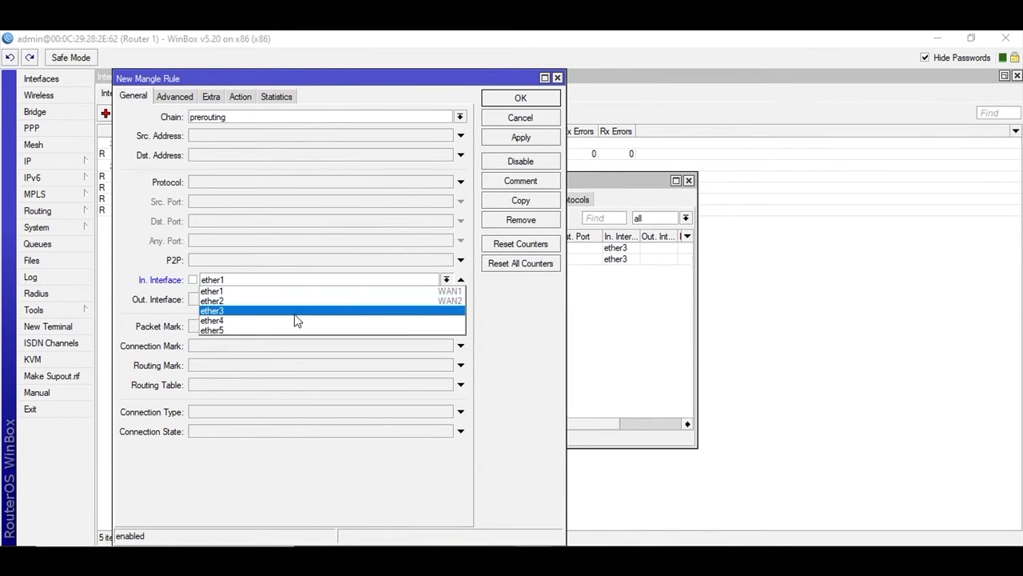
click(213, 310)
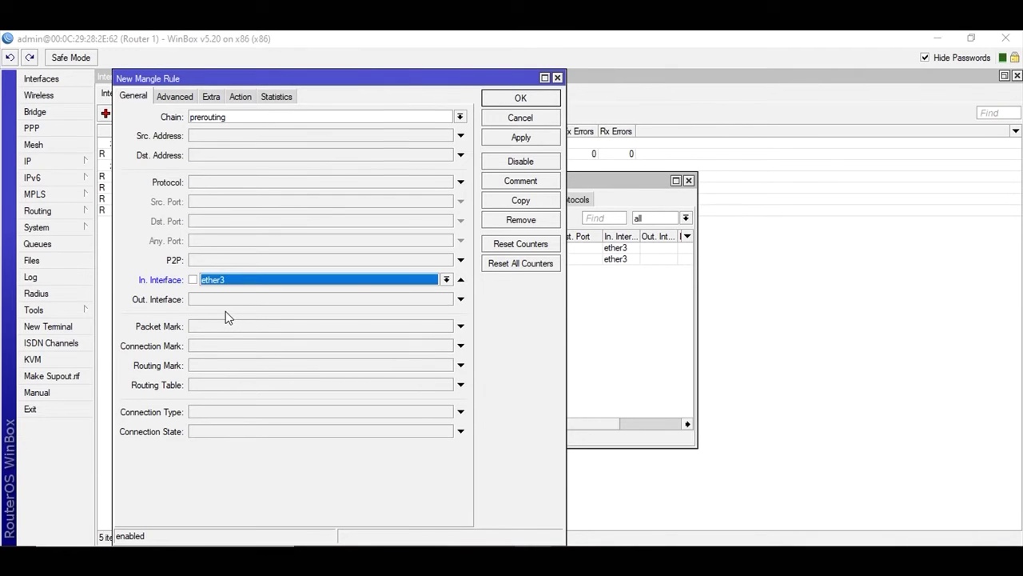
click(361, 347)
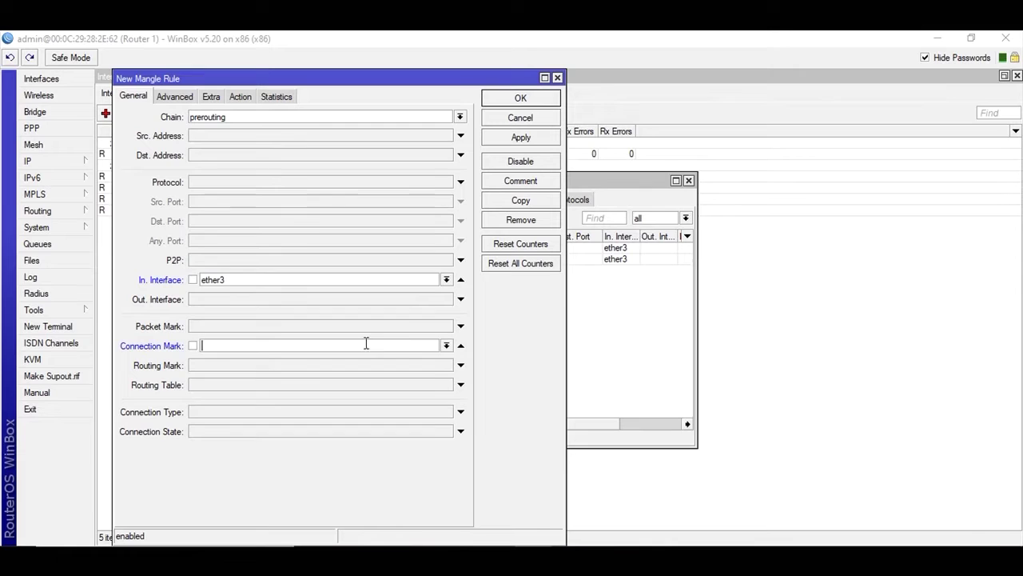
click(447, 345)
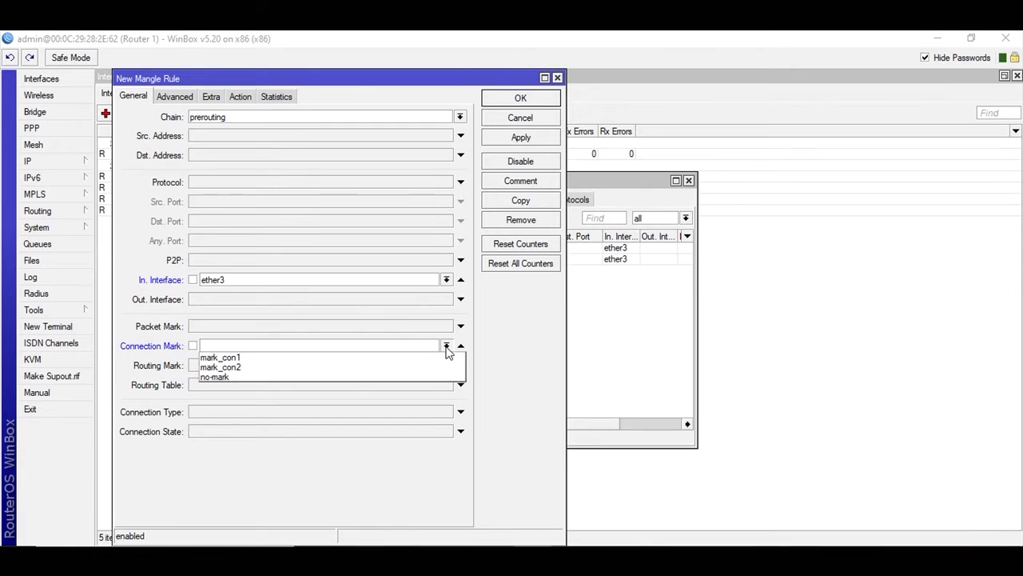
click(272, 358)
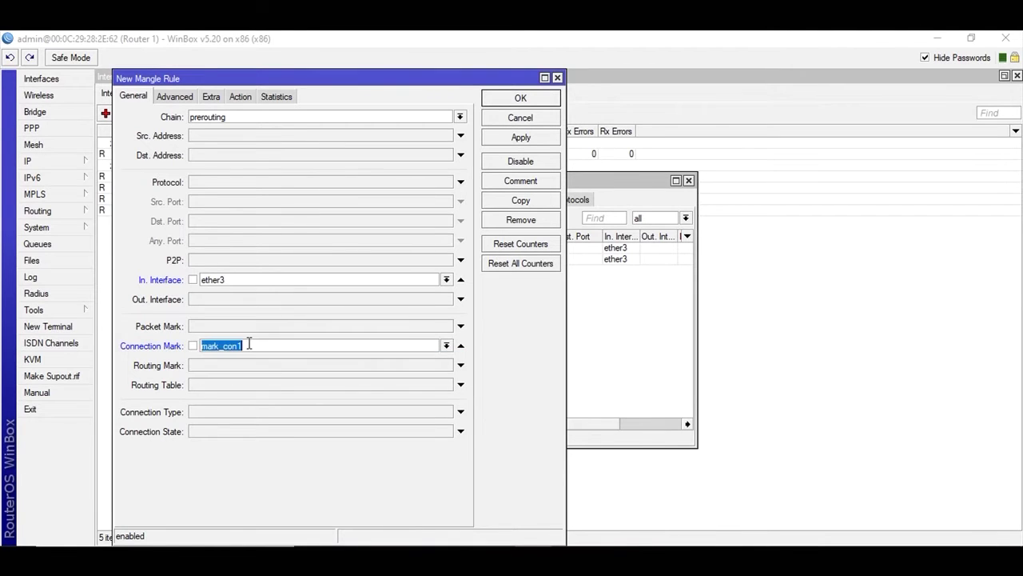
click(447, 346)
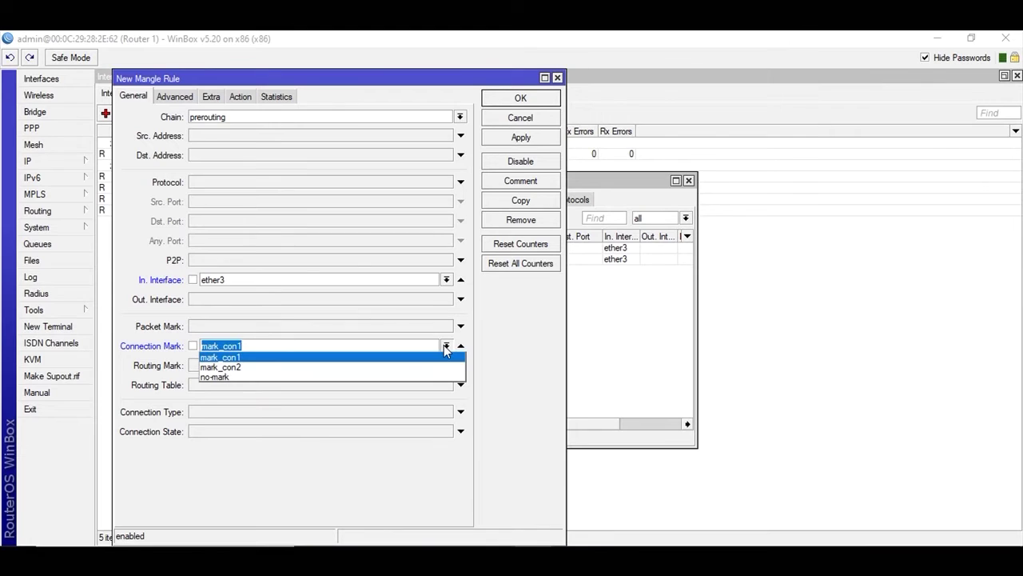
click(225, 359)
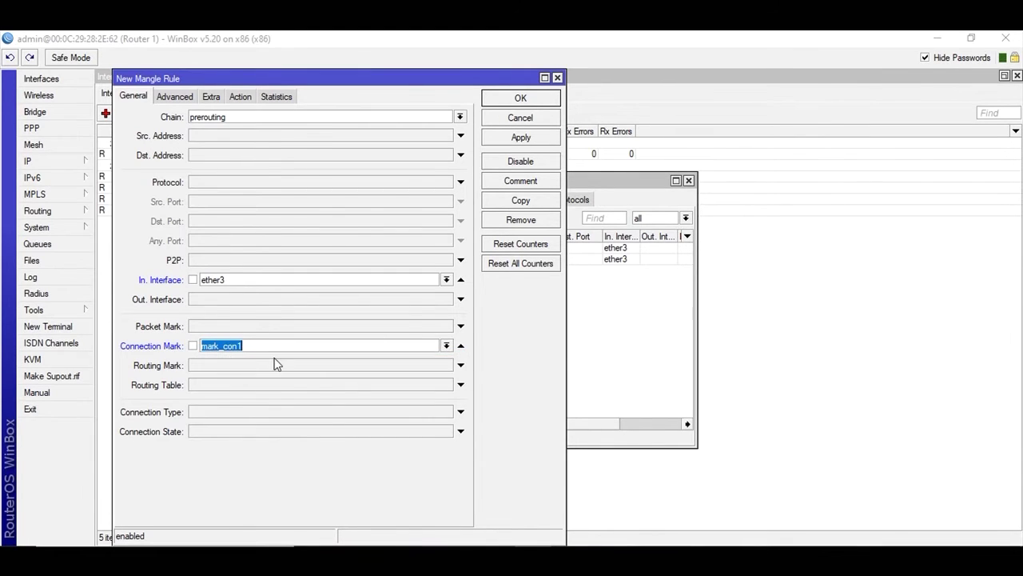
Set the action to mark routing Mark_route1 with passthrough off, and apply
click(209, 96)
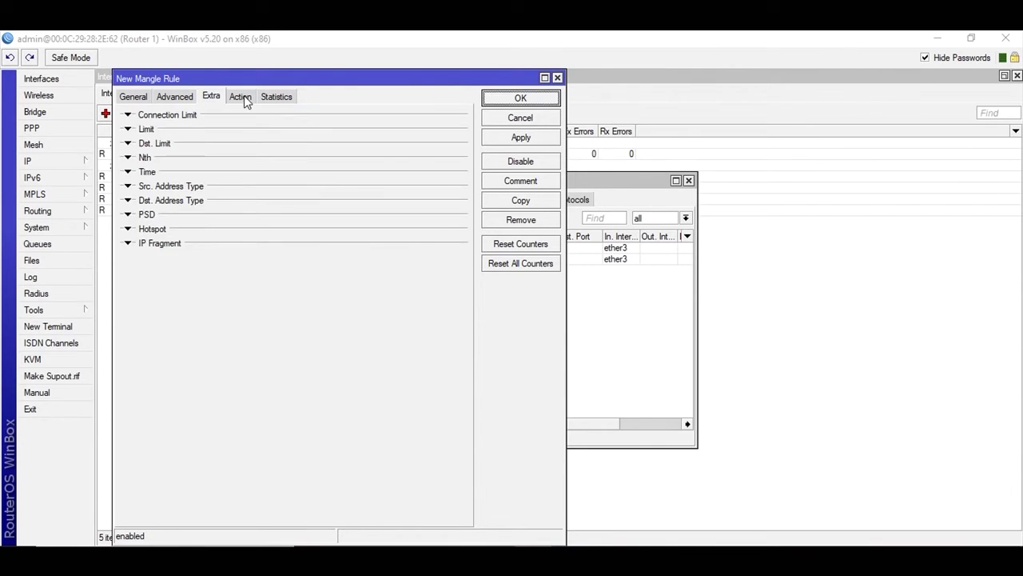
click(242, 95)
click(254, 118)
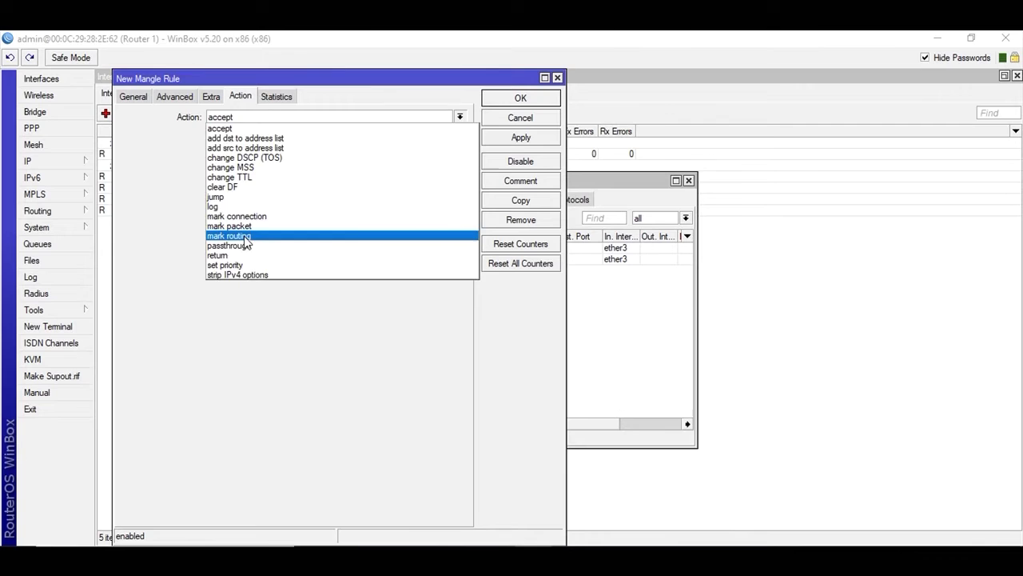
click(246, 236)
click(250, 136)
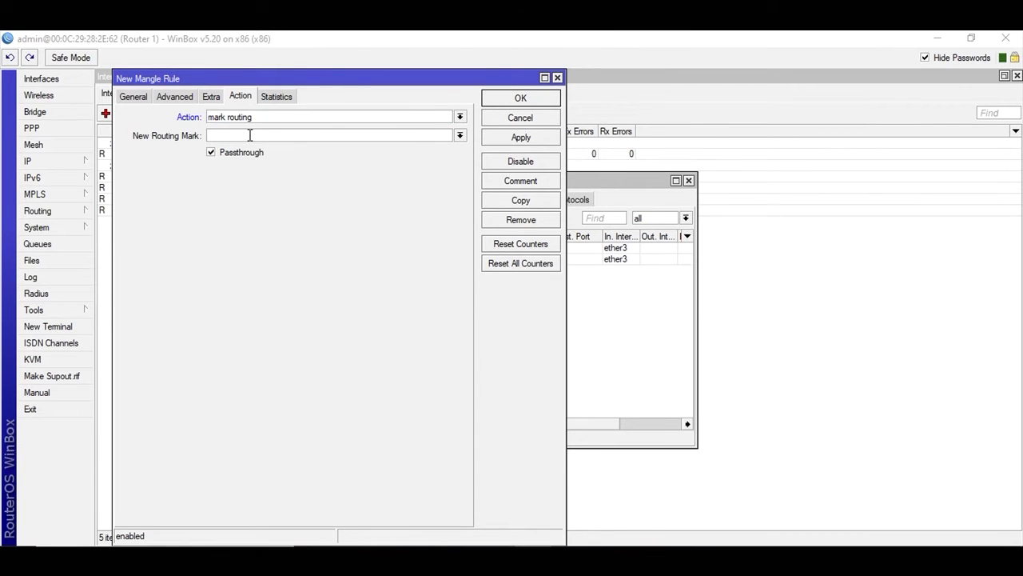
text(Mark_route1)
click(212, 153)
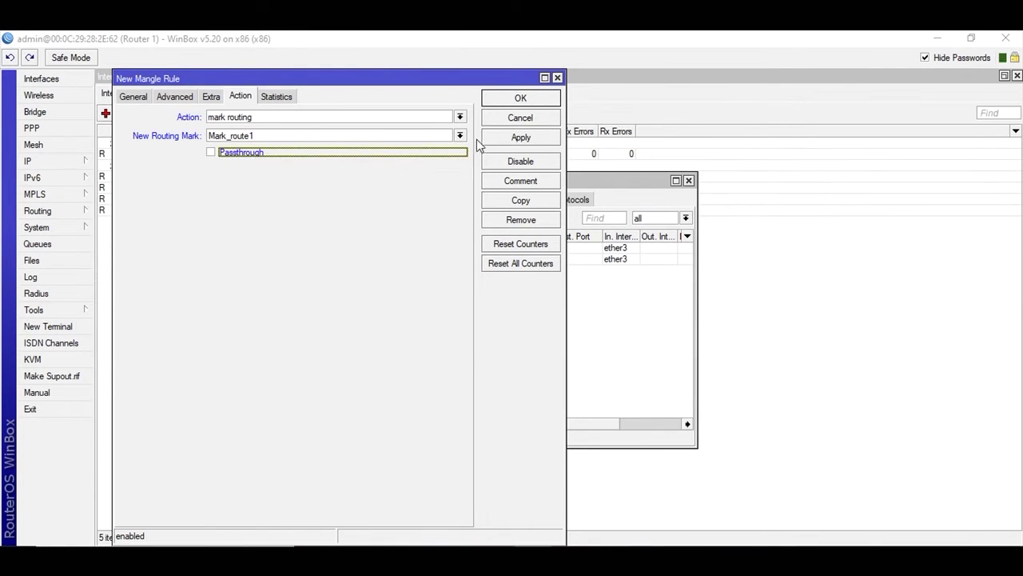
click(503, 140)
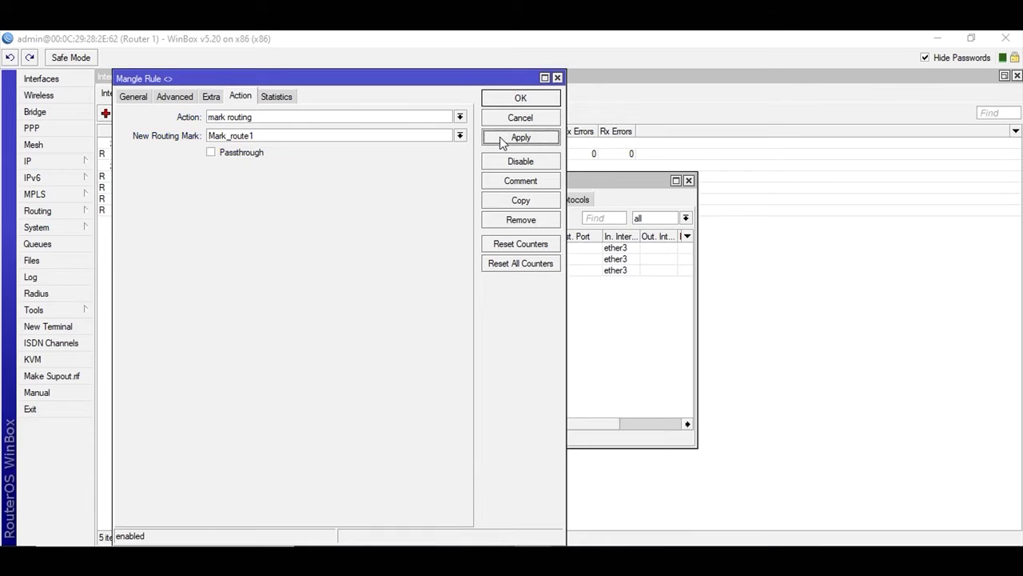
Copy the routing rule, switching it to connection mark mark_con2 and routing mark Mark_route2, then save
click(516, 201)
click(286, 135)
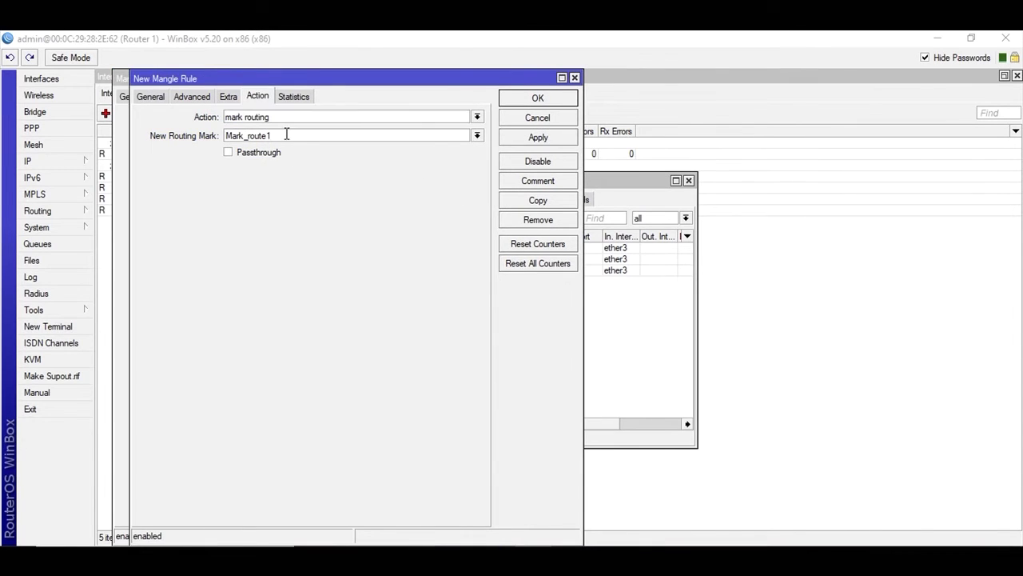
key(BackSpace)
click(181, 98)
click(159, 102)
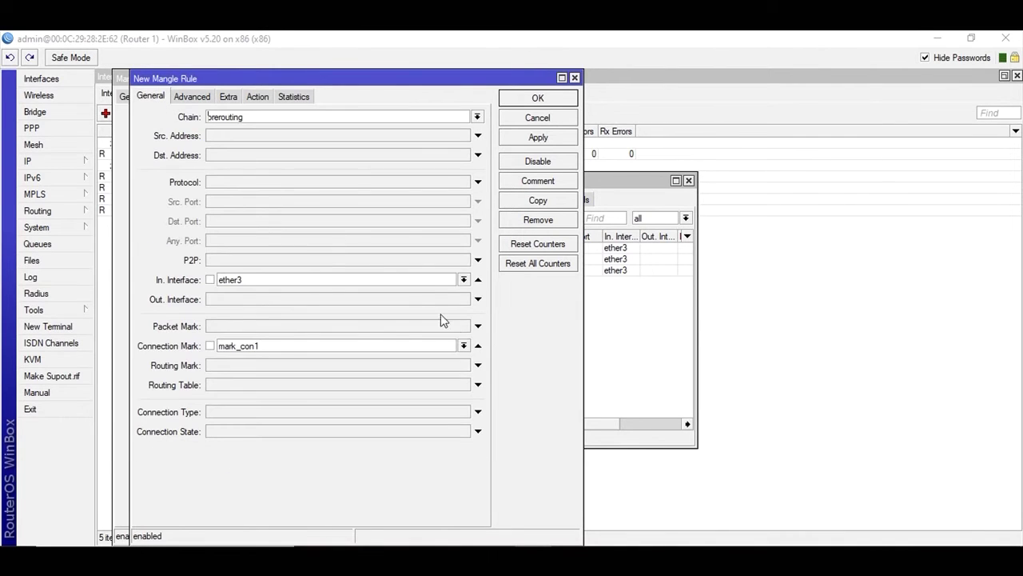
click(464, 346)
click(346, 367)
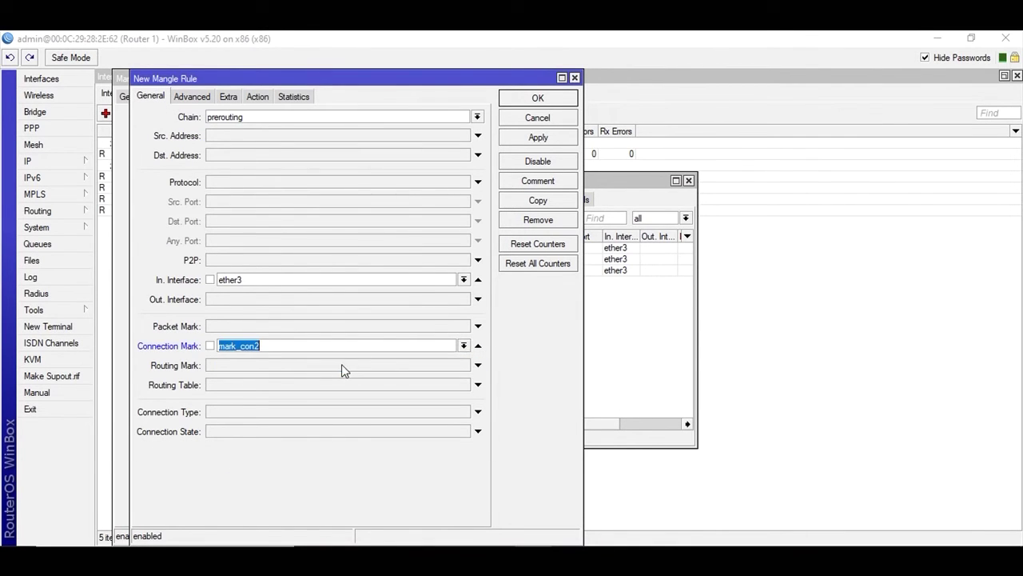
click(538, 137)
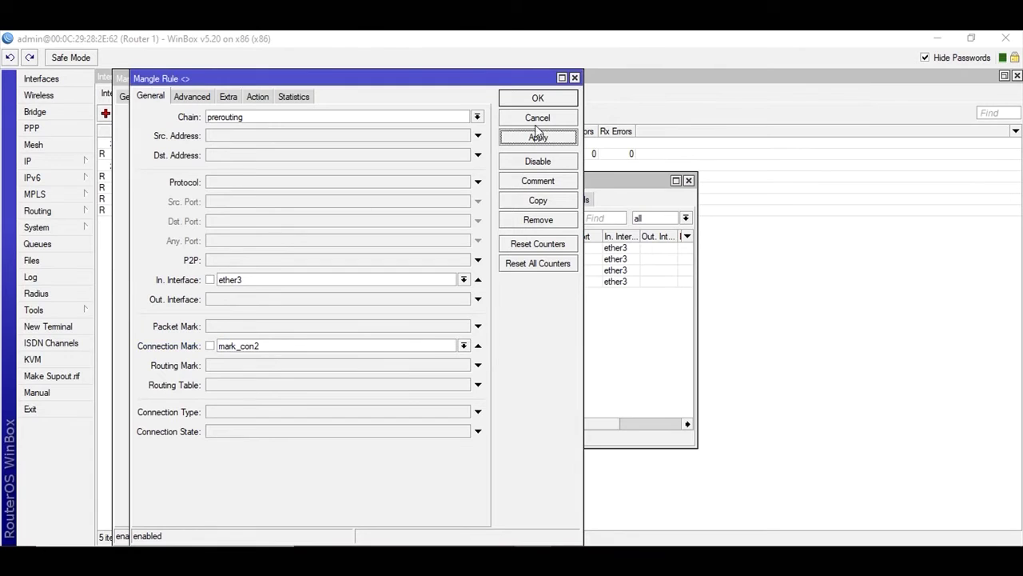
click(534, 97)
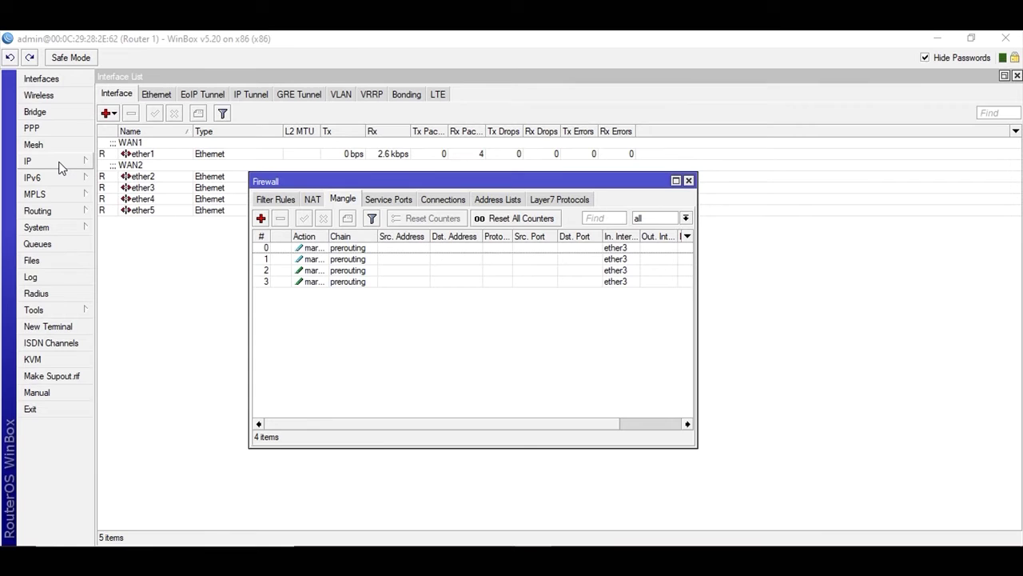
Create a new route in IP > Routes with gateway 192.168.21.1
click(59, 162)
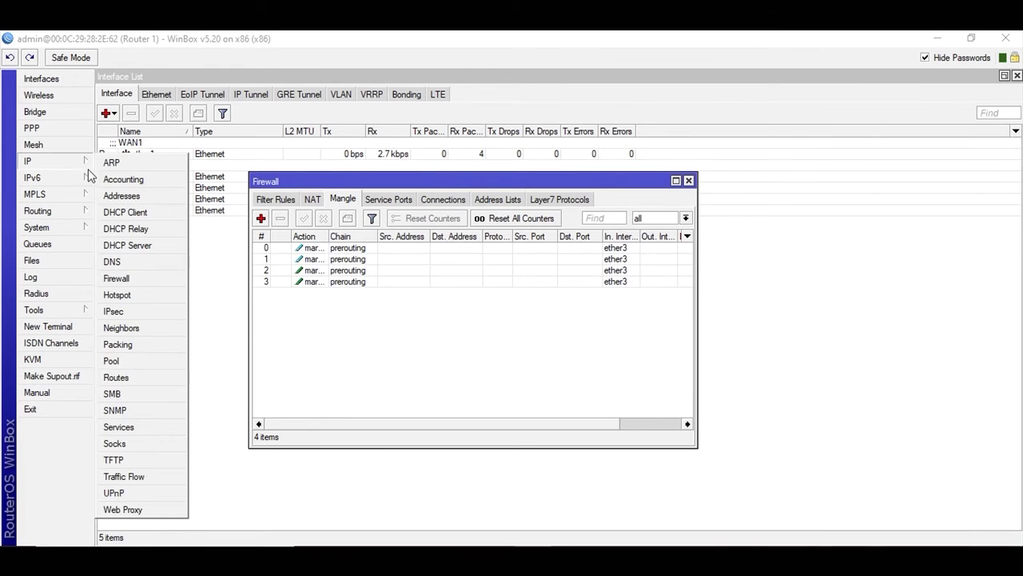
click(116, 377)
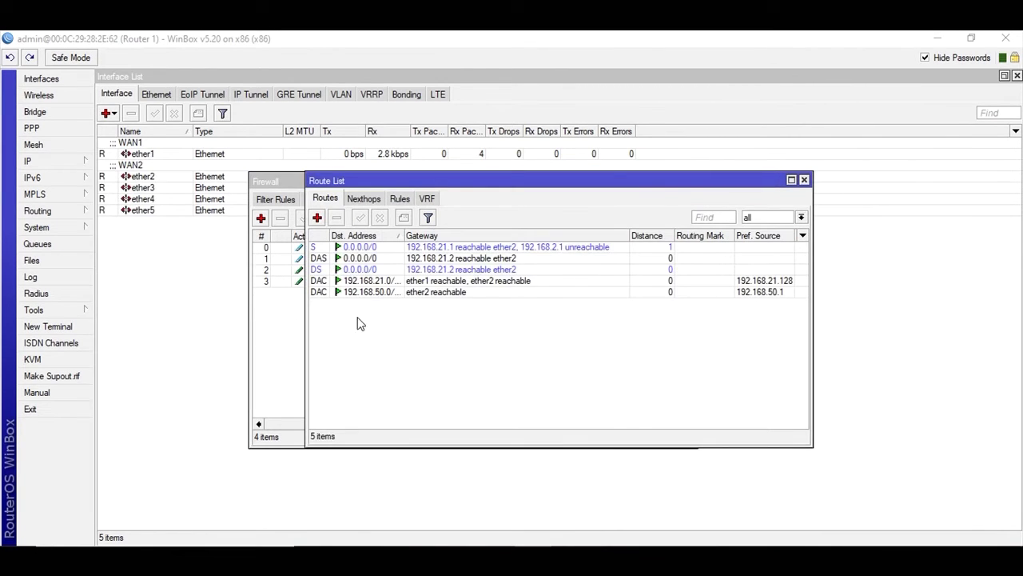
click(317, 217)
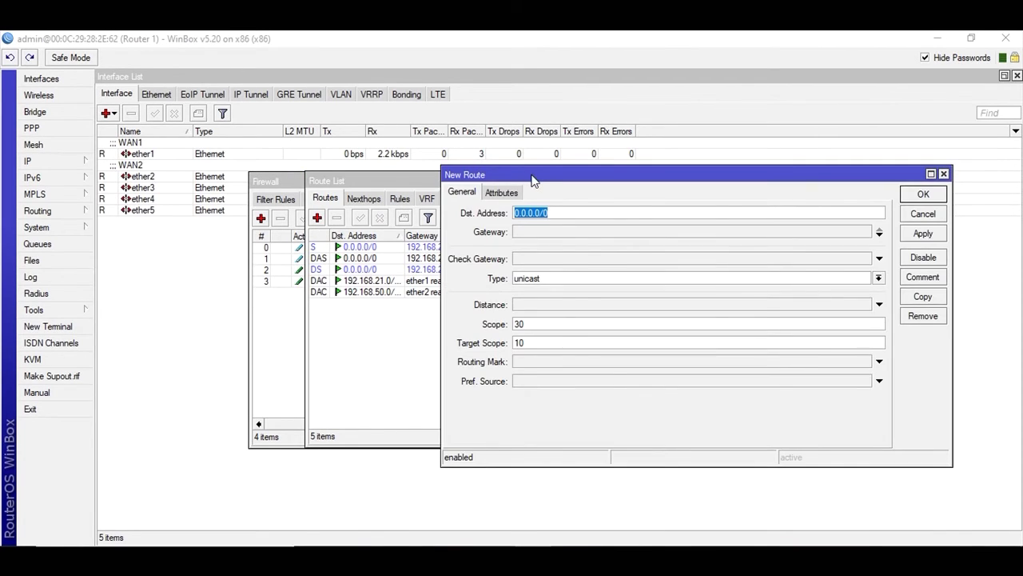
drag(534, 180, 257, 130)
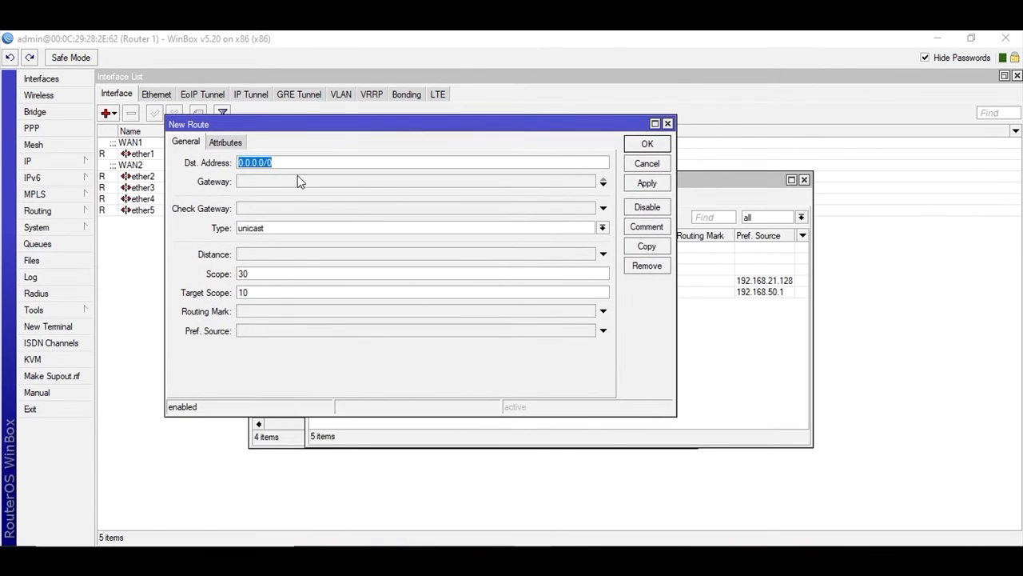
click(256, 180)
drag(283, 182, 233, 181)
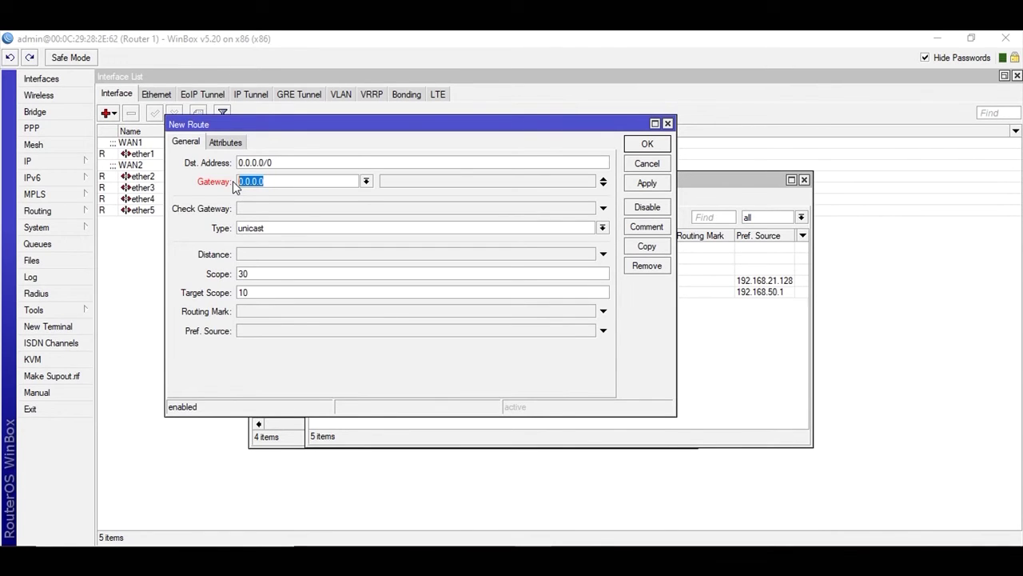
text(192.168.21.1)
Give the route routing mark Mark_route1 and apply it
click(585, 312)
click(589, 312)
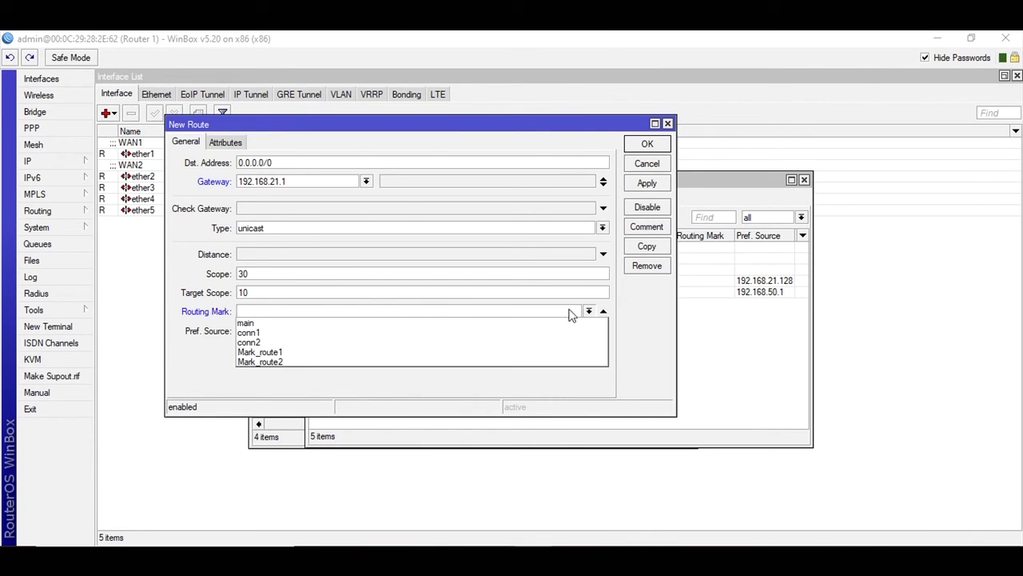
click(346, 352)
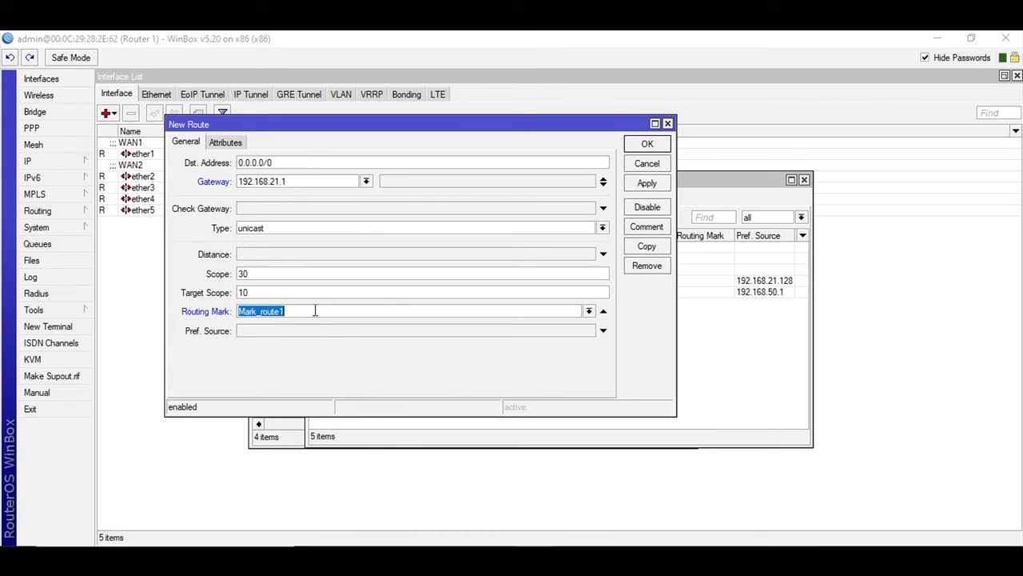
click(633, 185)
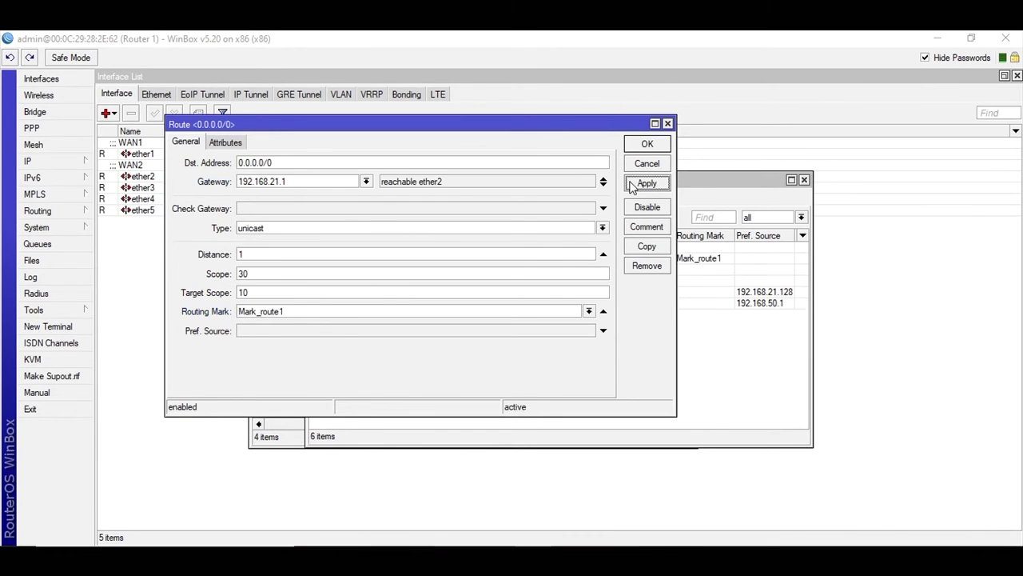
Copy the Mark_route1 route as Mark_route2 via gateway 192.168.23.1, then apply and close
click(641, 250)
click(864, 363)
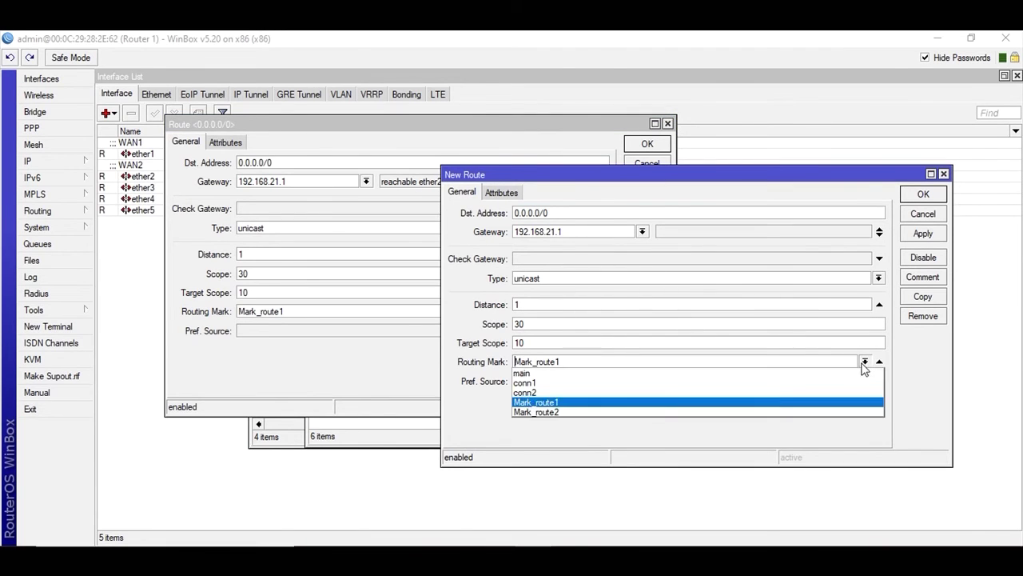
click(680, 412)
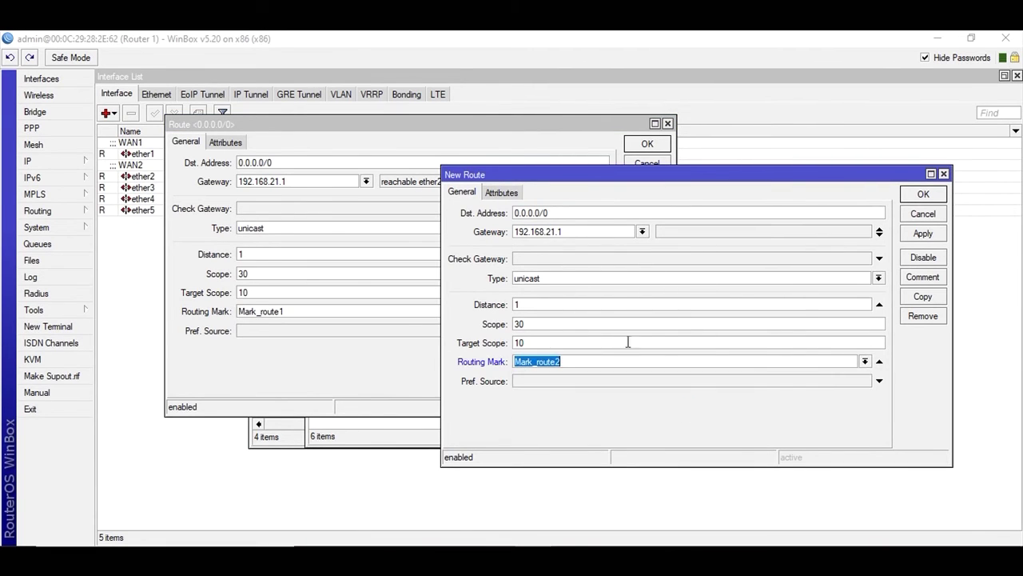
click(569, 231)
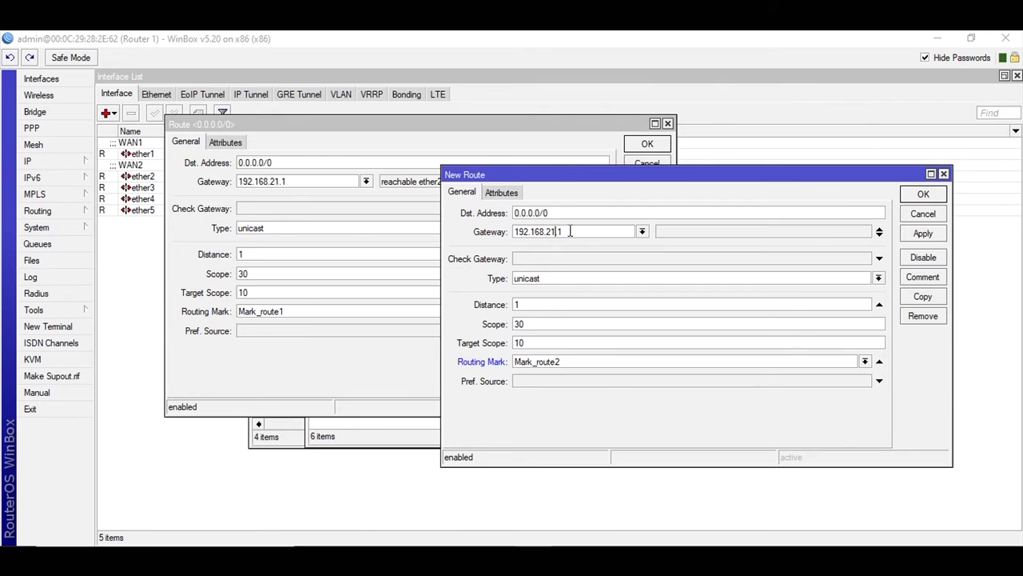
key(Delete)
click(919, 235)
click(923, 194)
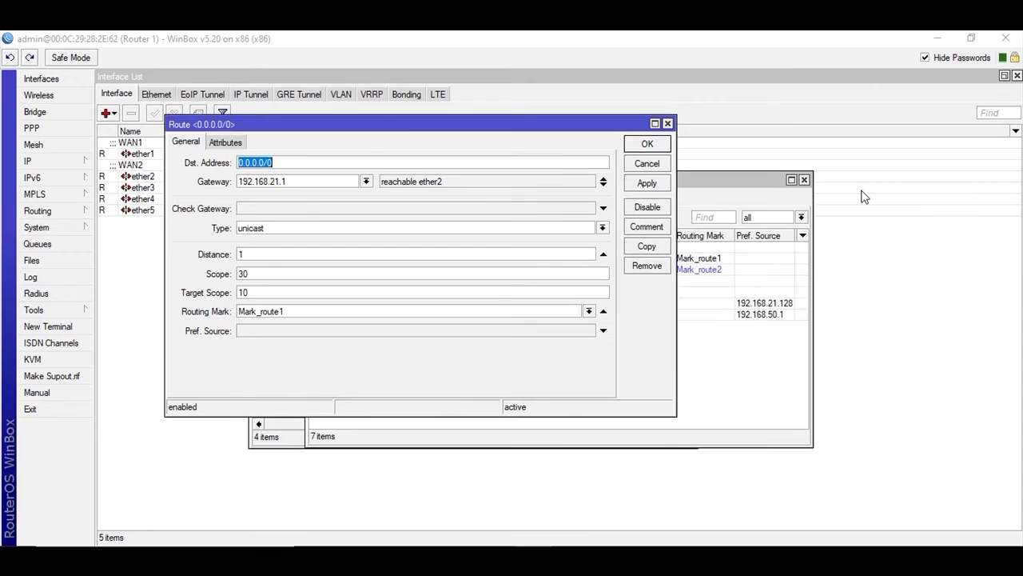
Add an unmarked default route via gateway 192.168.21.1
click(647, 144)
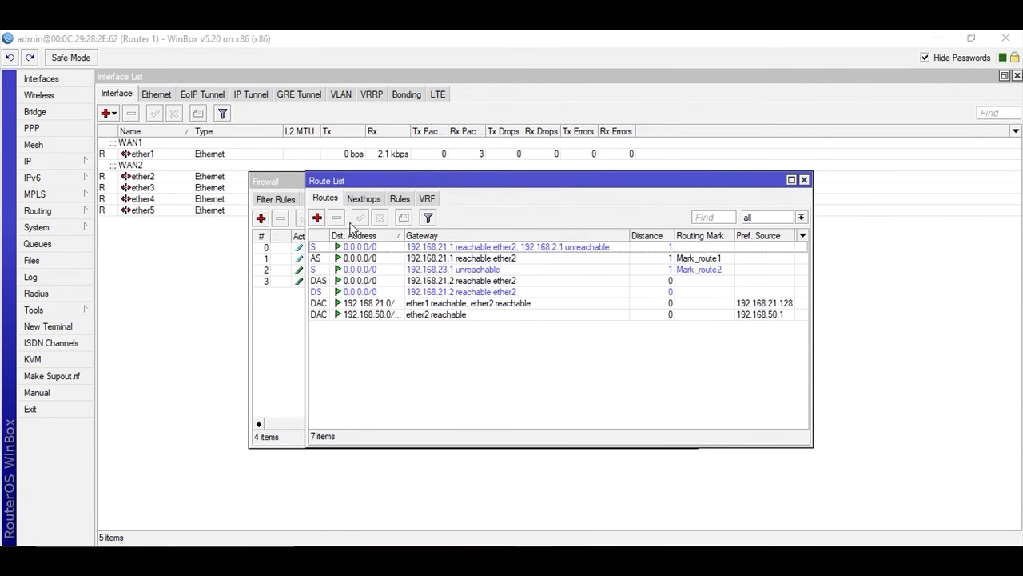
click(318, 218)
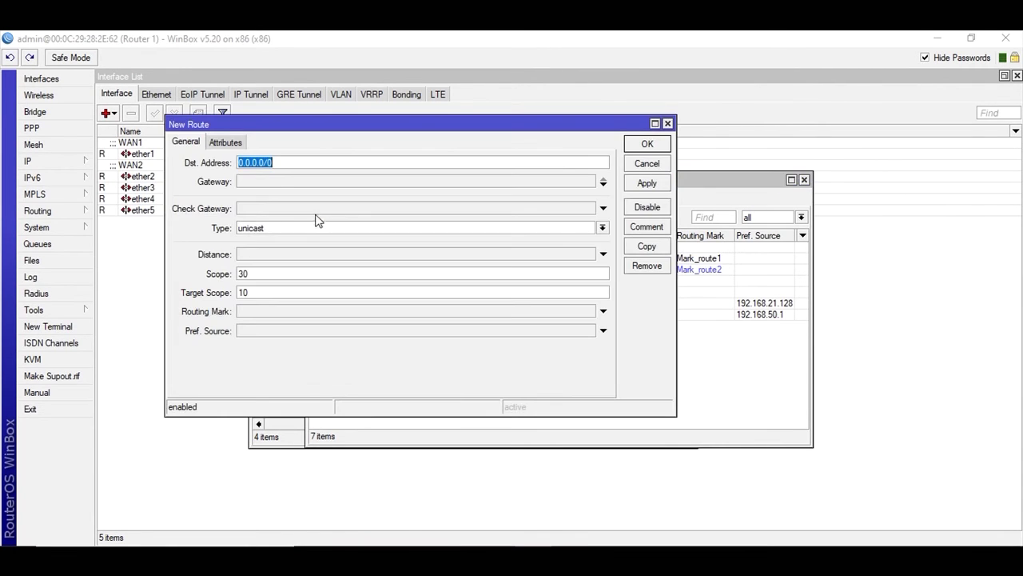
click(272, 182)
text(0.0.0.0)
drag(270, 185, 203, 184)
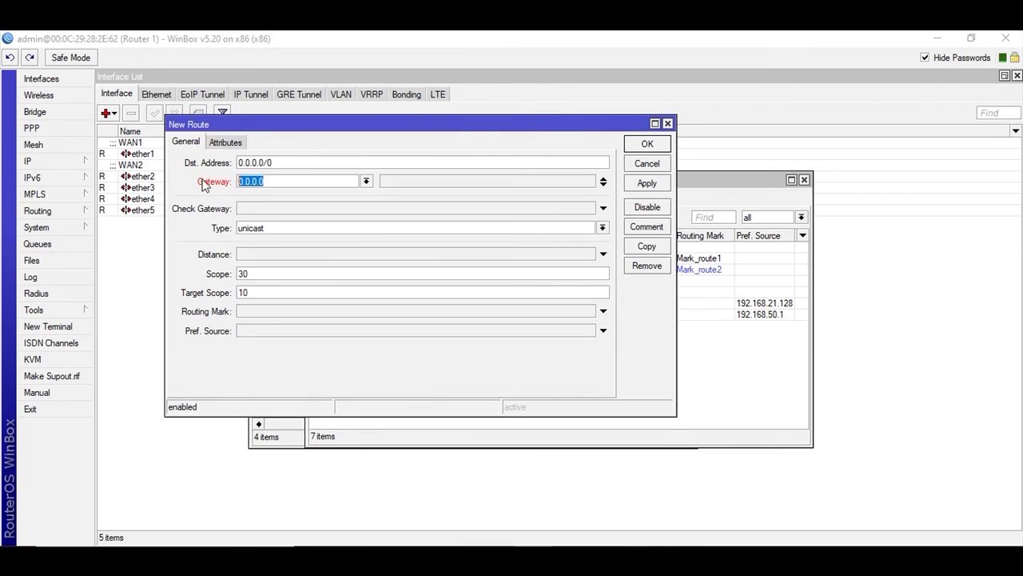
text(192.168.21.1)
click(637, 187)
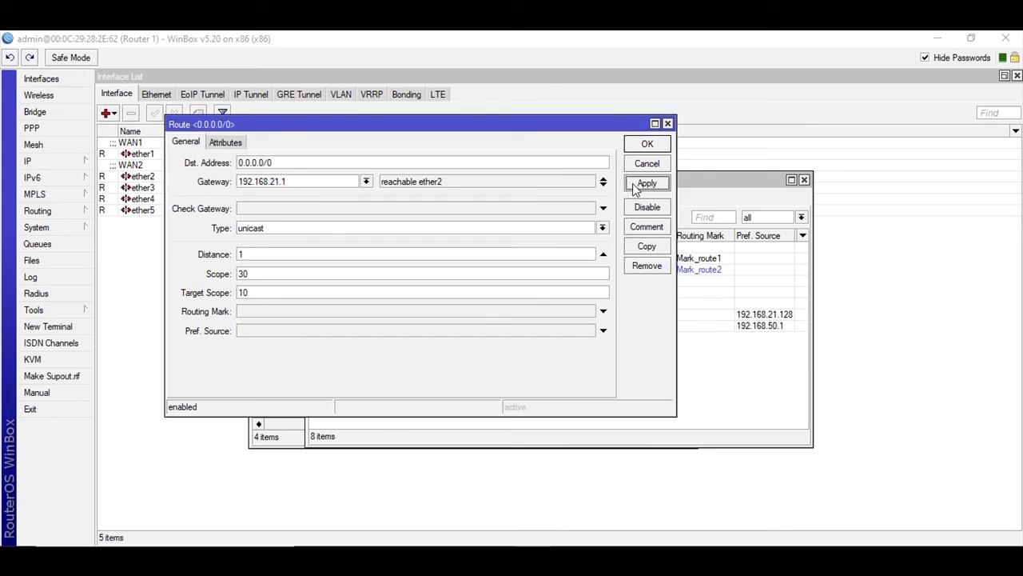
click(630, 147)
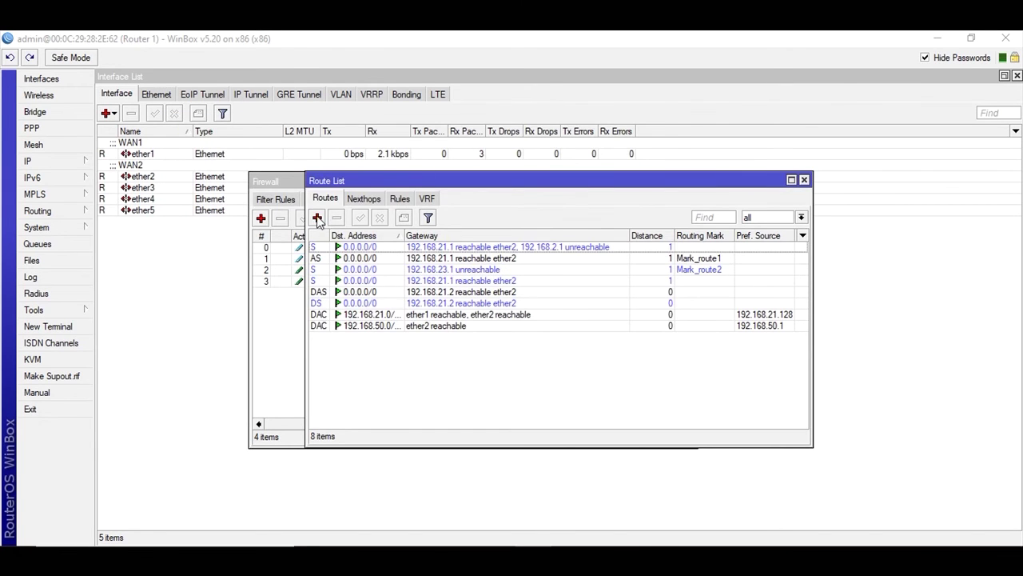
Add another unmarked default route via gateway 192.168.22.1
click(318, 222)
click(310, 182)
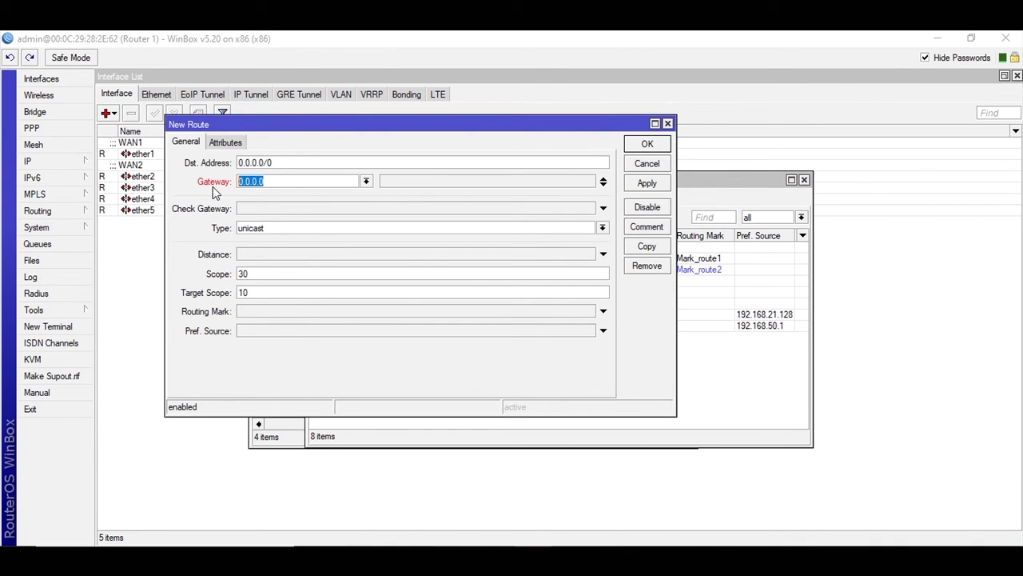
text(192.168.22.1)
click(646, 184)
click(637, 145)
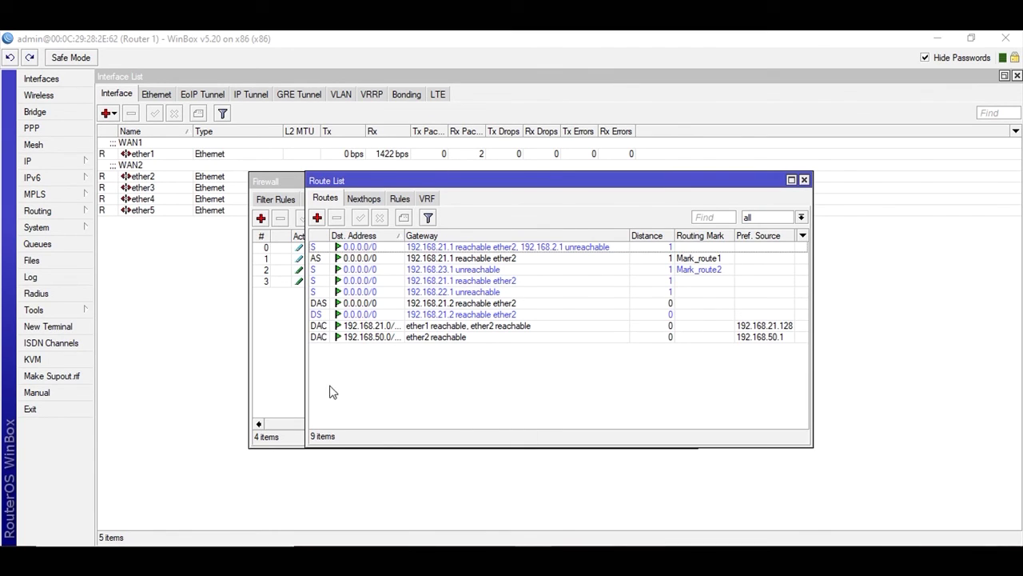
Save the Mark_route2 route with its gateway corrected to 192.168.21.1
double_click(376, 271)
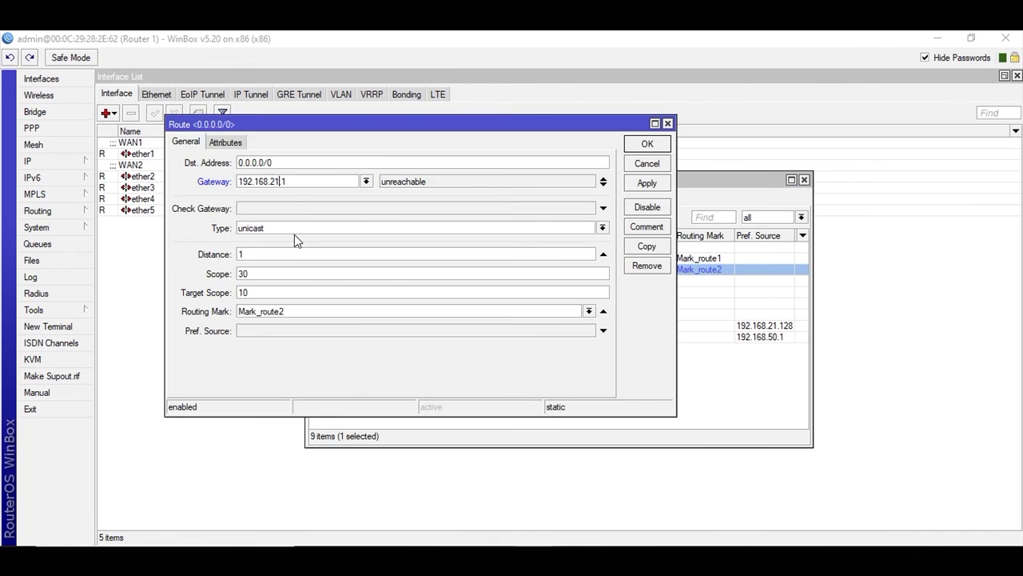
click(646, 183)
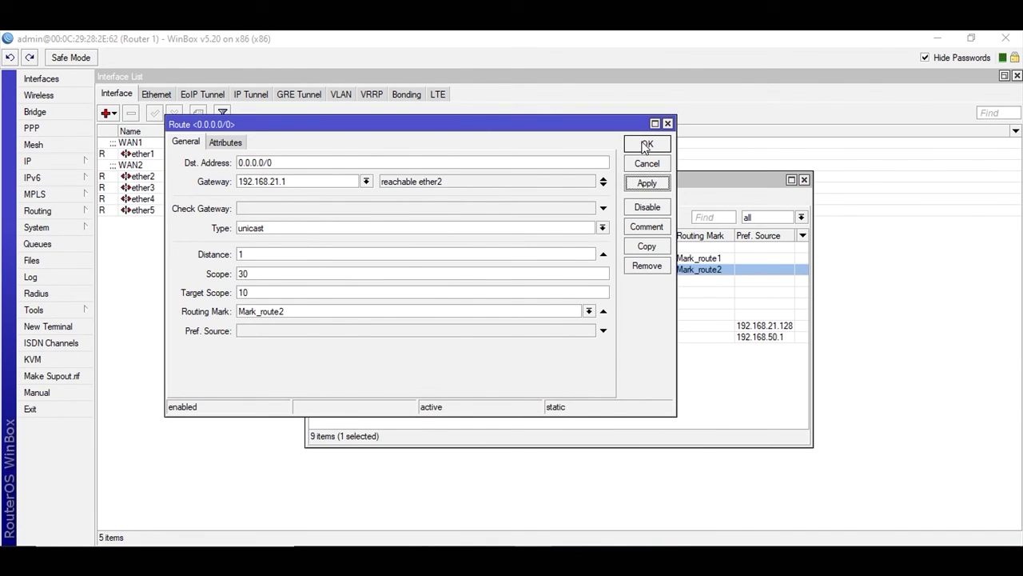
click(647, 144)
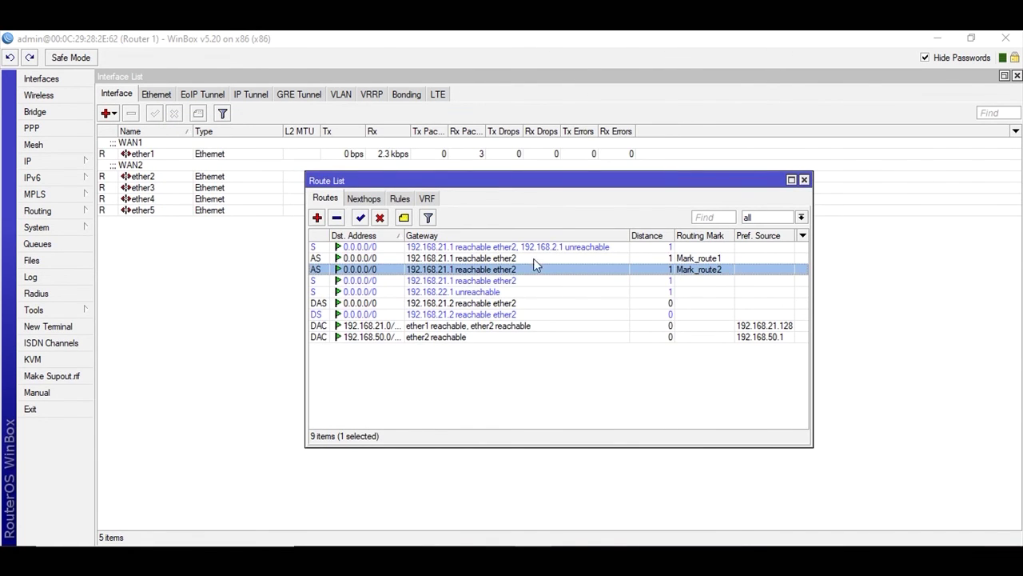
Change the 192.168.22.1 route's gateway to 192.168.21.1
double_click(477, 293)
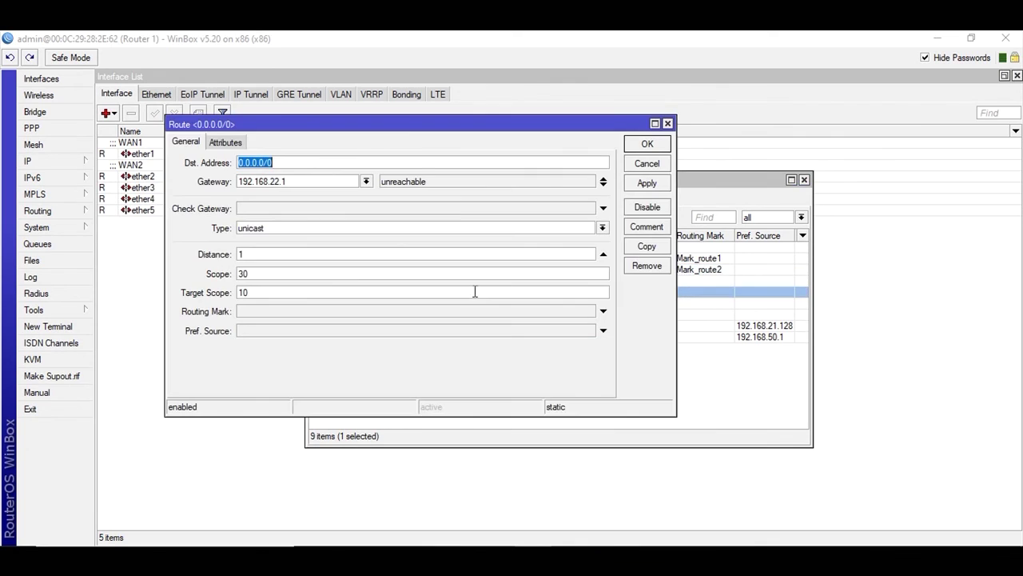
click(280, 182)
key(BackSpace)
text(1)
key(Return)
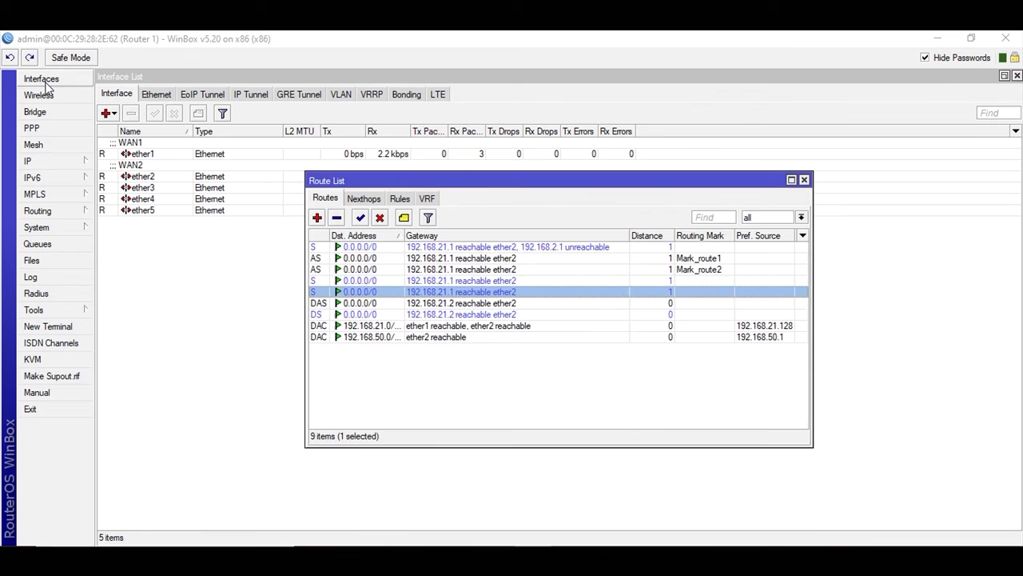
Switch back to the Interface List, where ether2 now shows 27.2 kbps of outgoing traffic
click(46, 83)
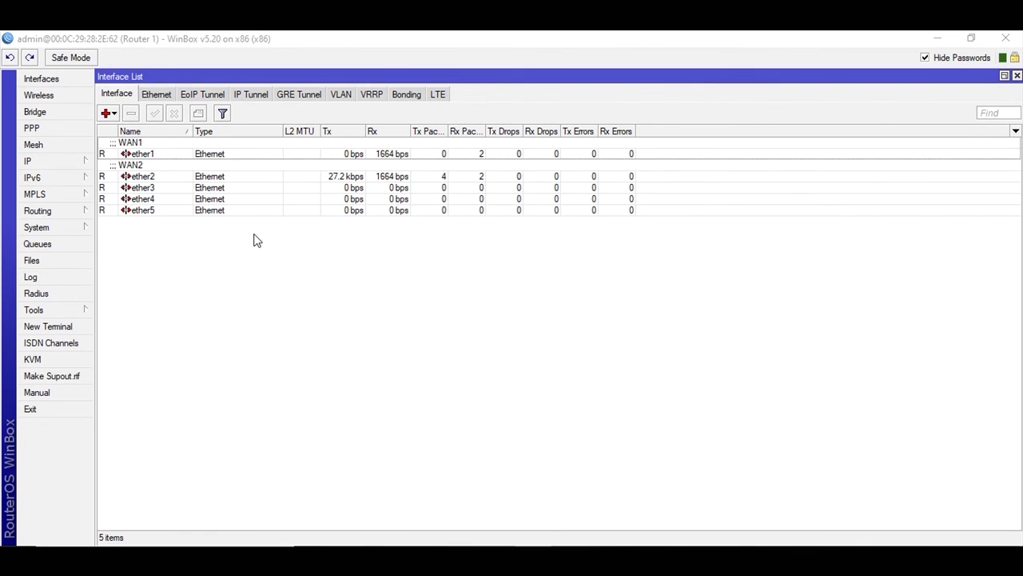